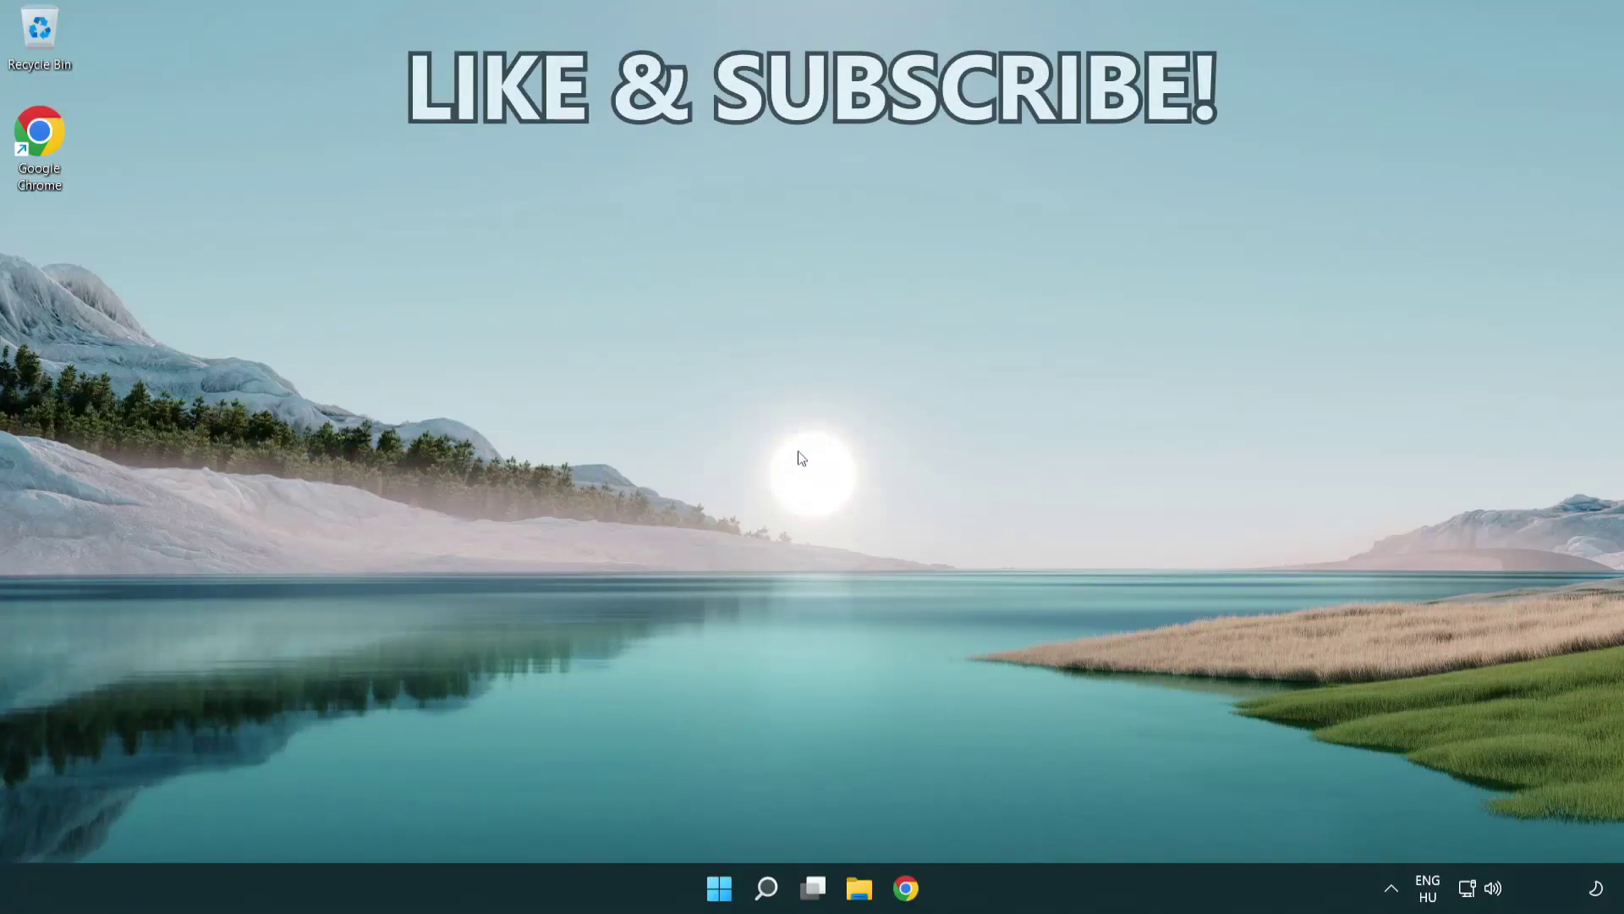
Search for 'cmd' and bring up the launch options for Command Prompt
left_click(767, 898)
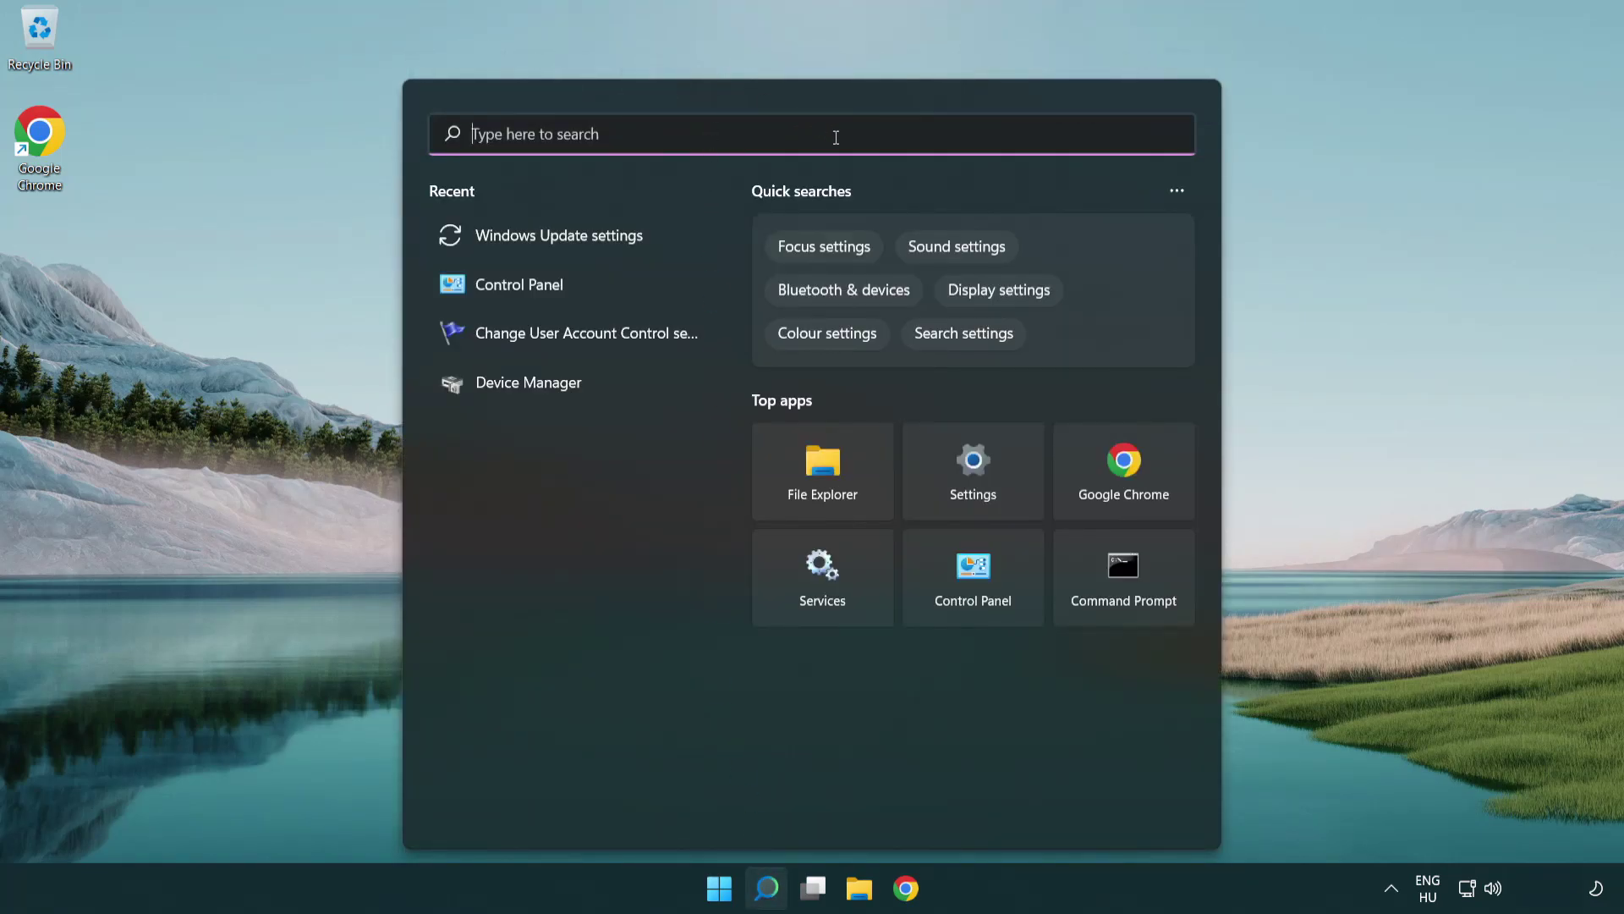
type("cmd")
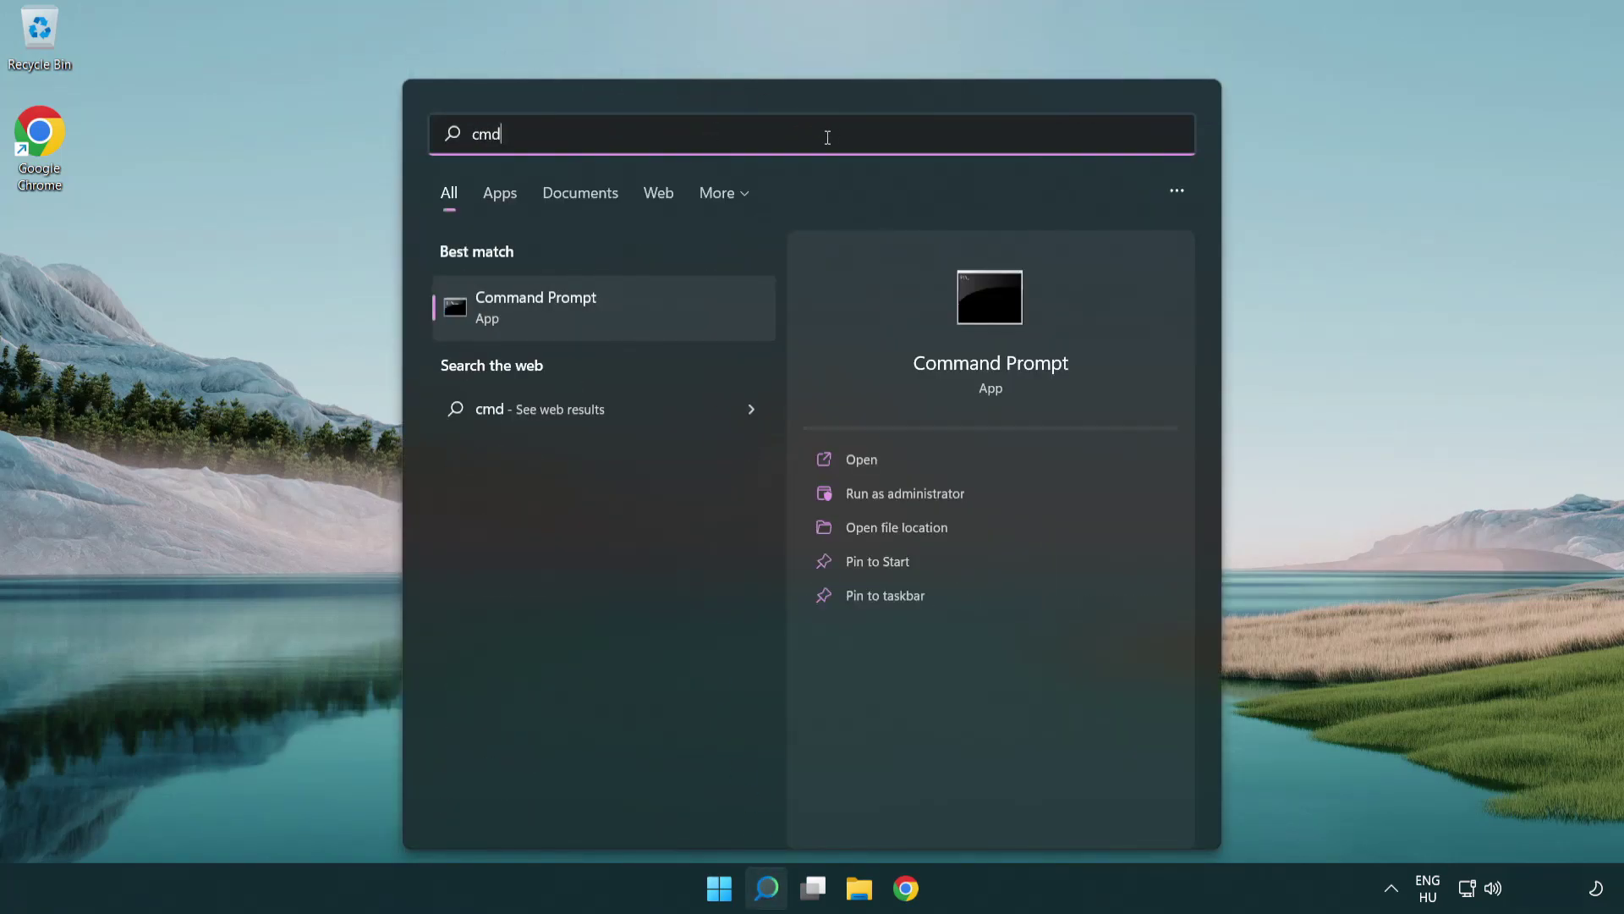
right_click(661, 303)
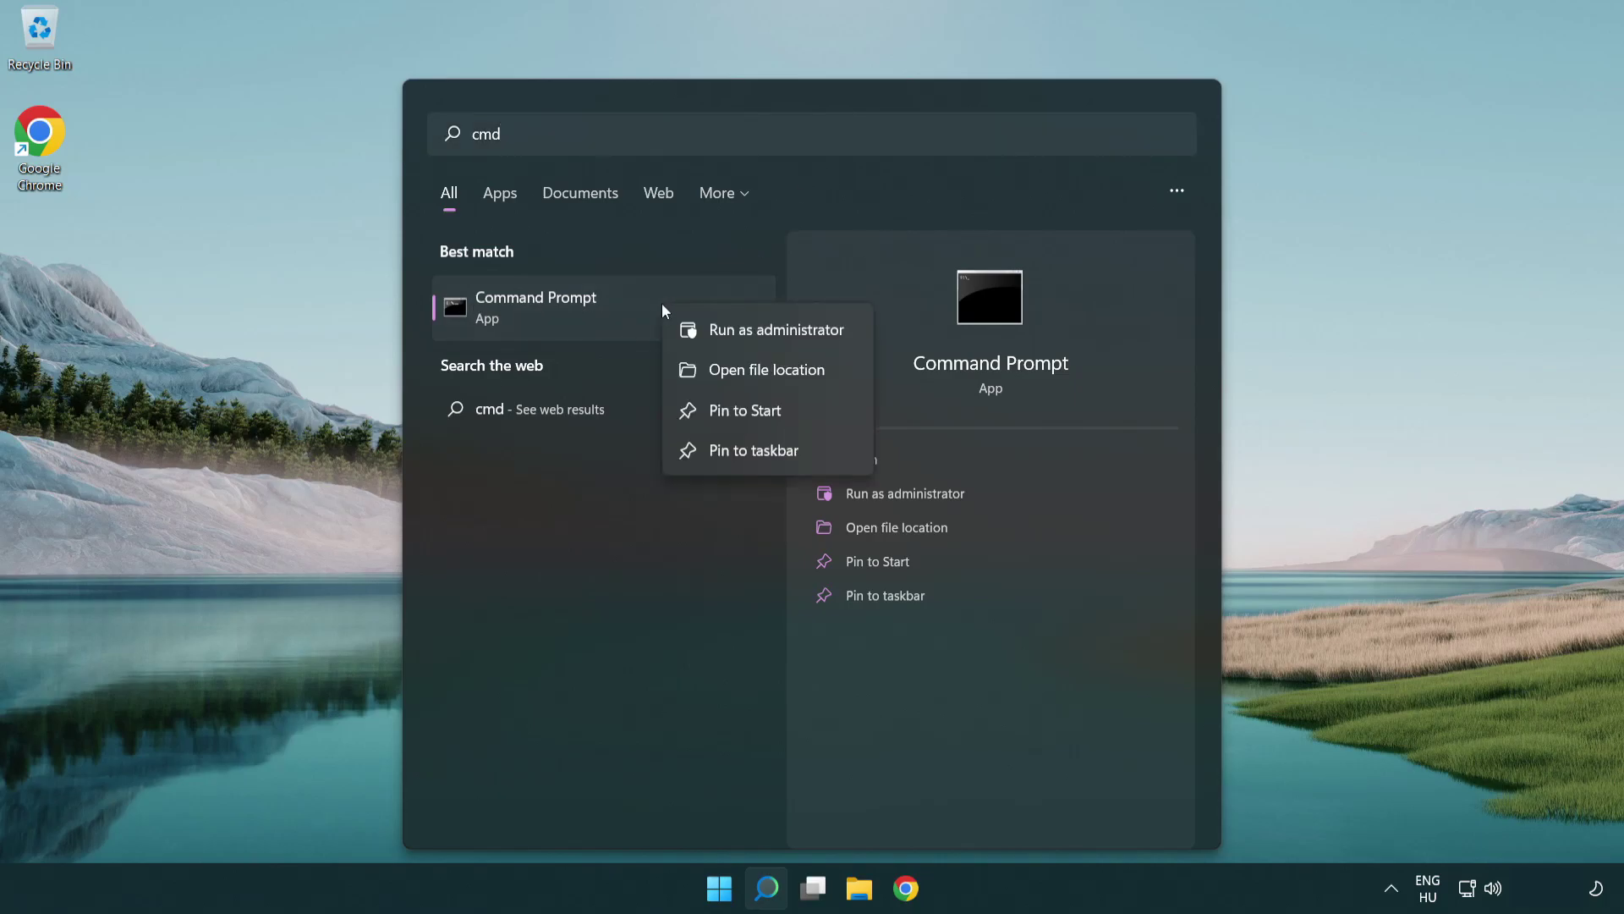
Launch Command Prompt as administrator and flush the DNS cache with ipconfig /flushdns
left_click(786, 335)
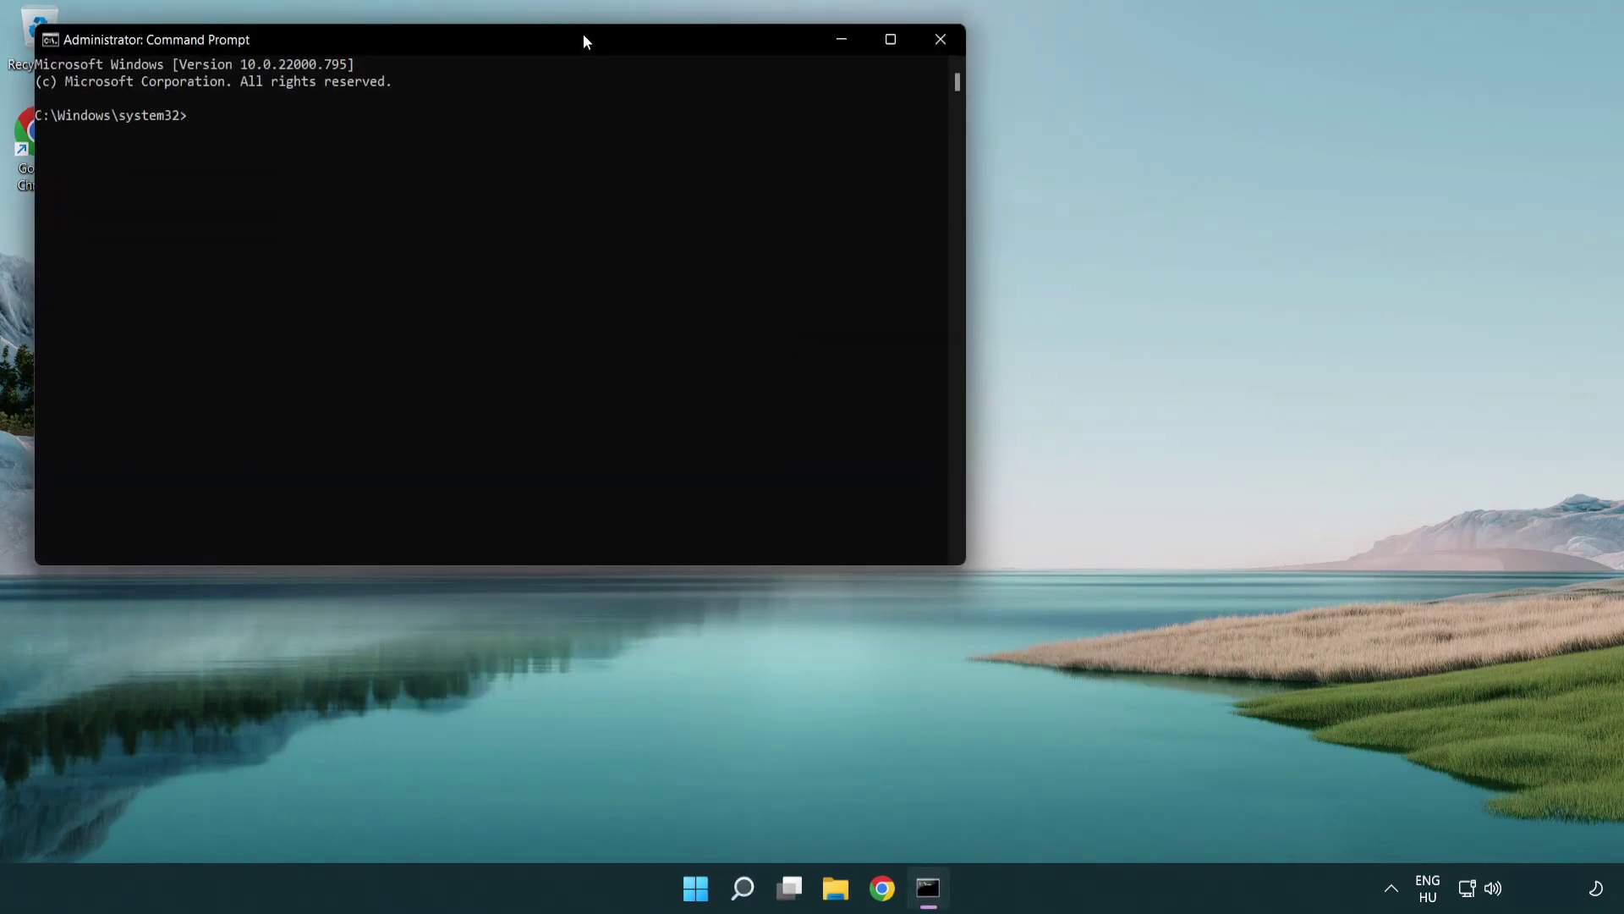
left_click_drag(582, 35, 879, 181)
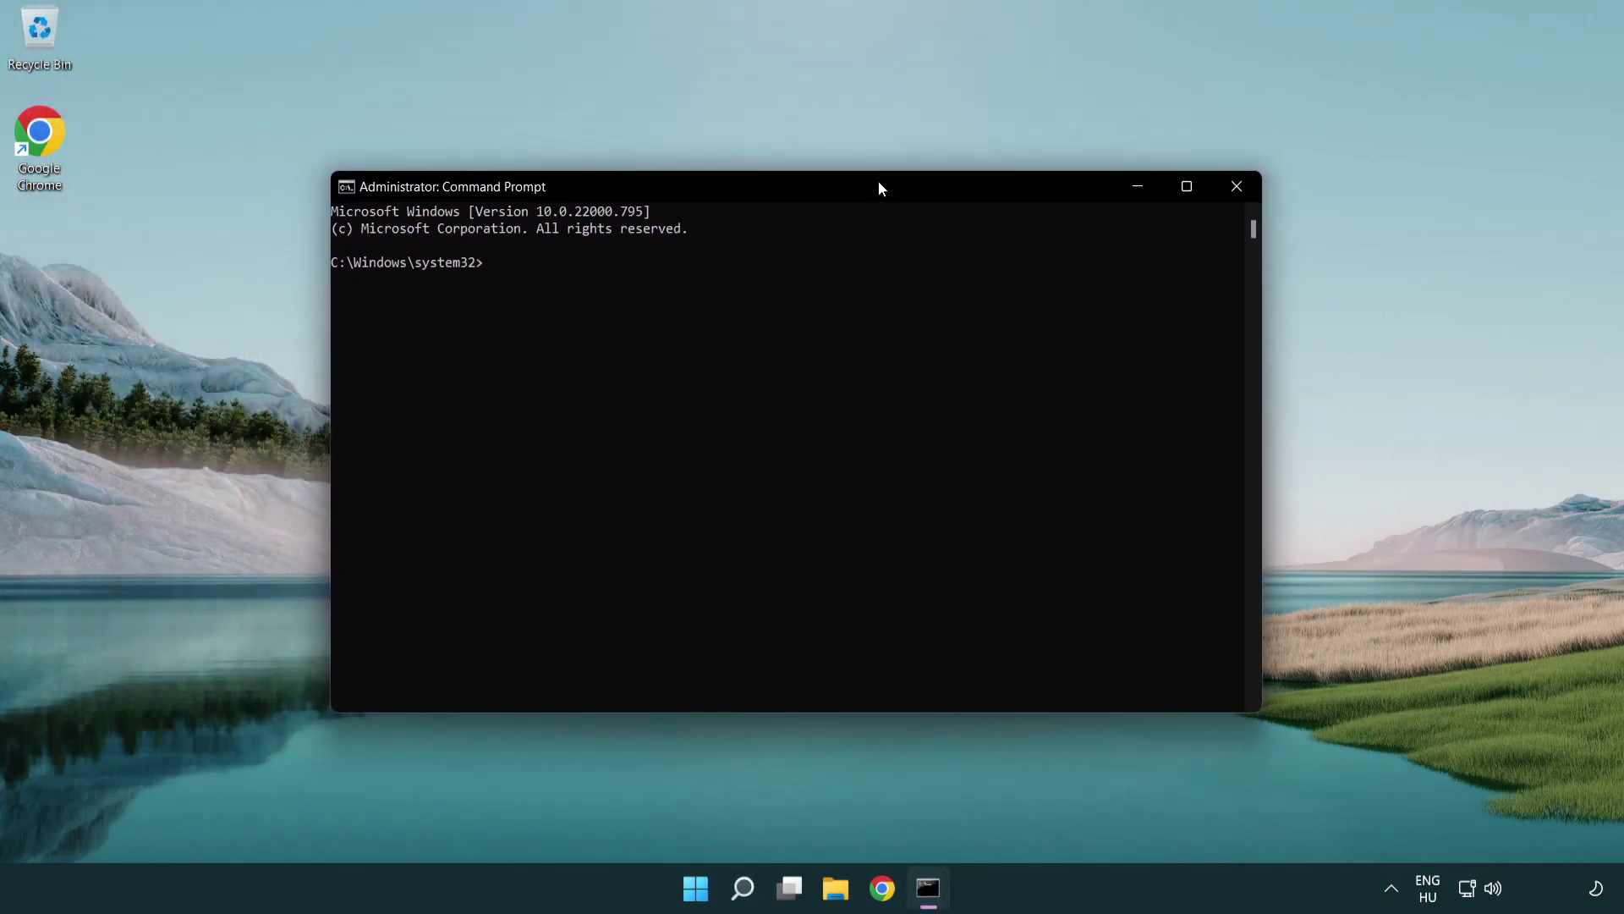
type("i")
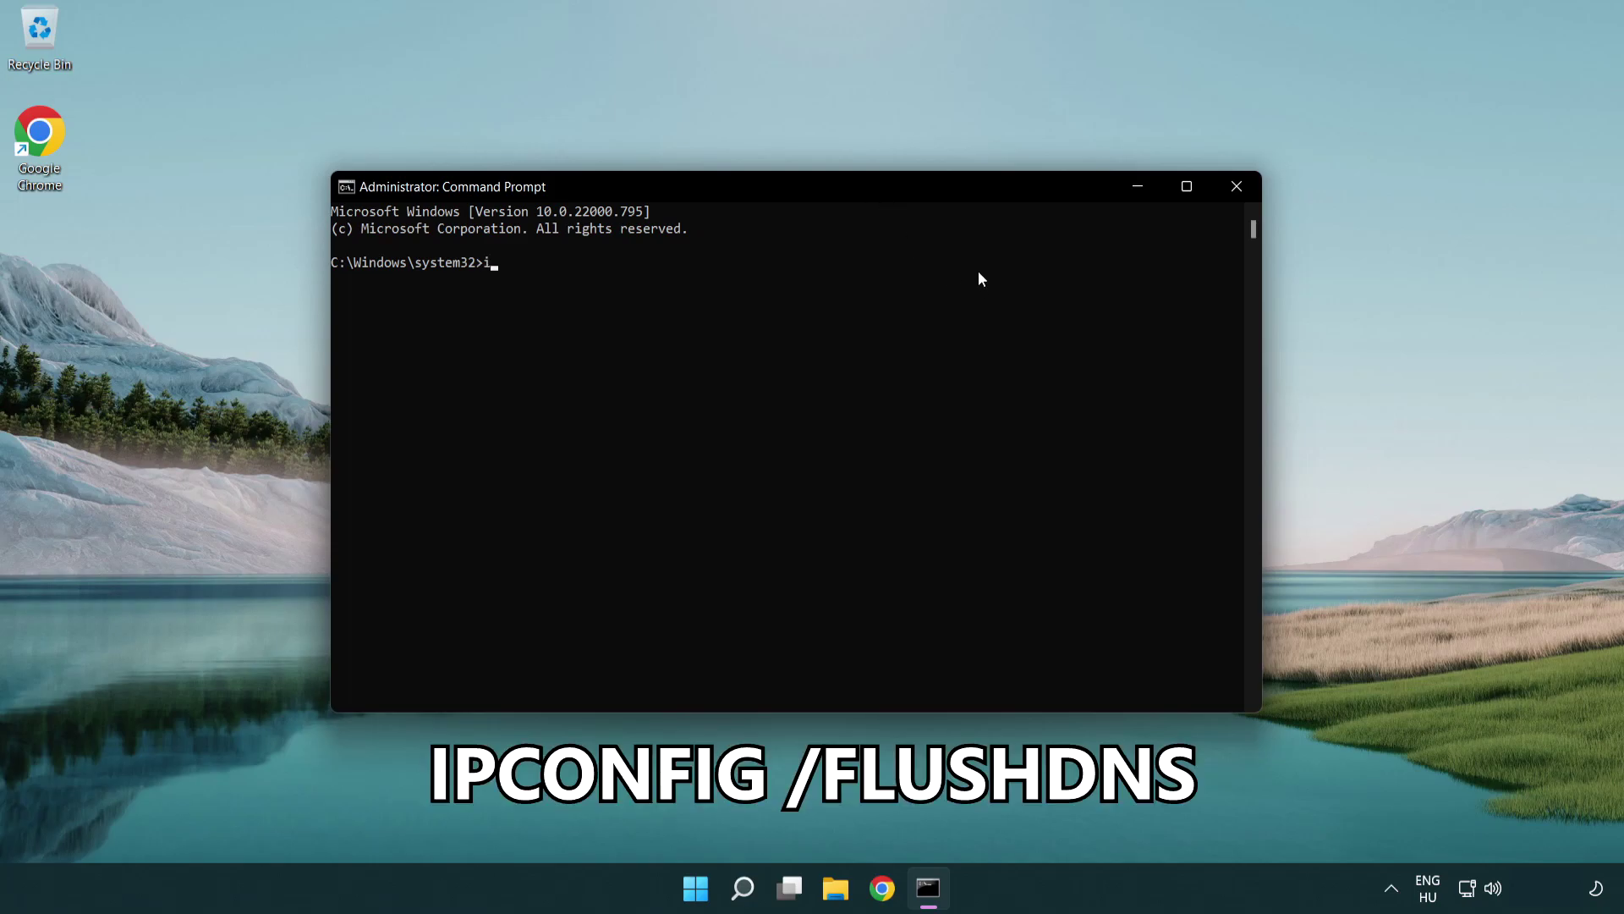
type("pconfig /flushdns")
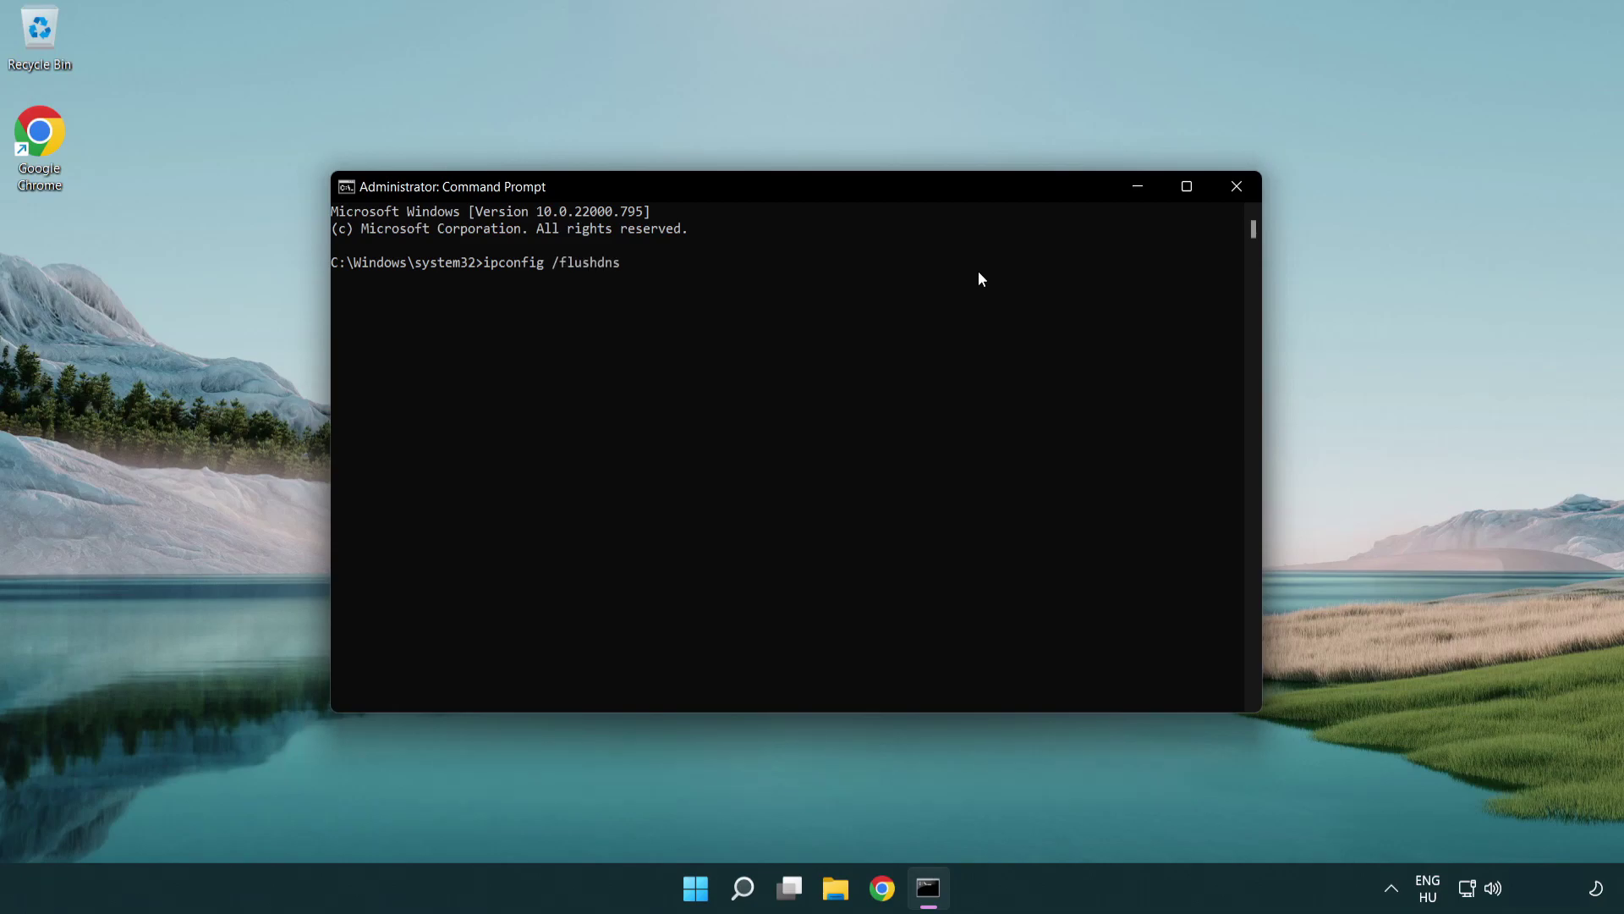
key("Return")
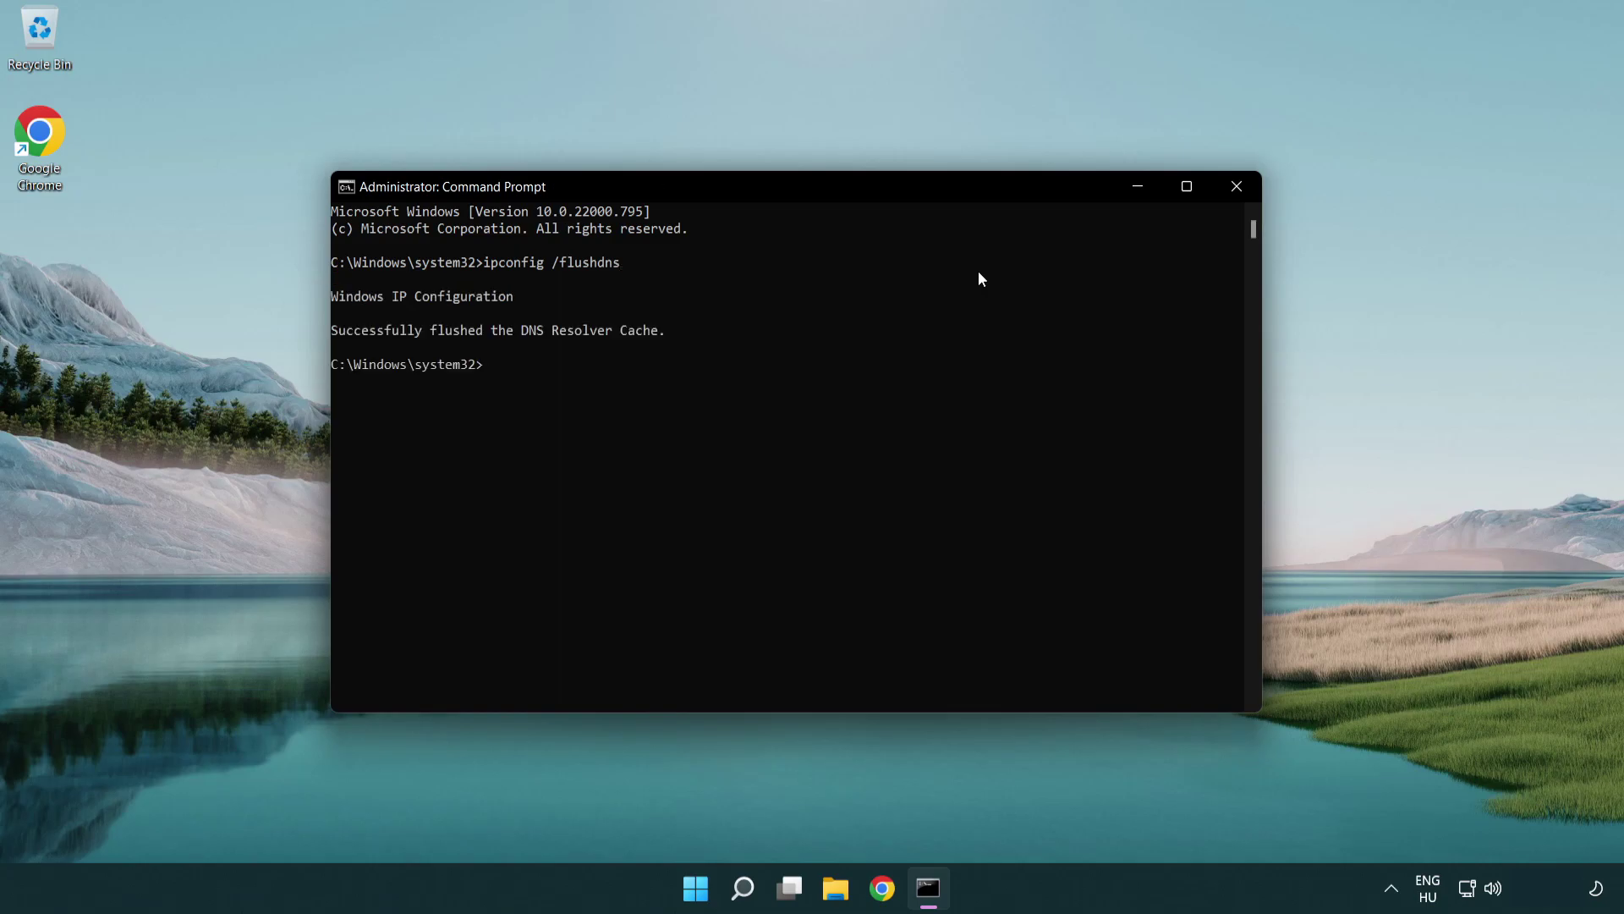
Reset the Winsock catalog with netsh winsock reset, then exit the console
type("ne")
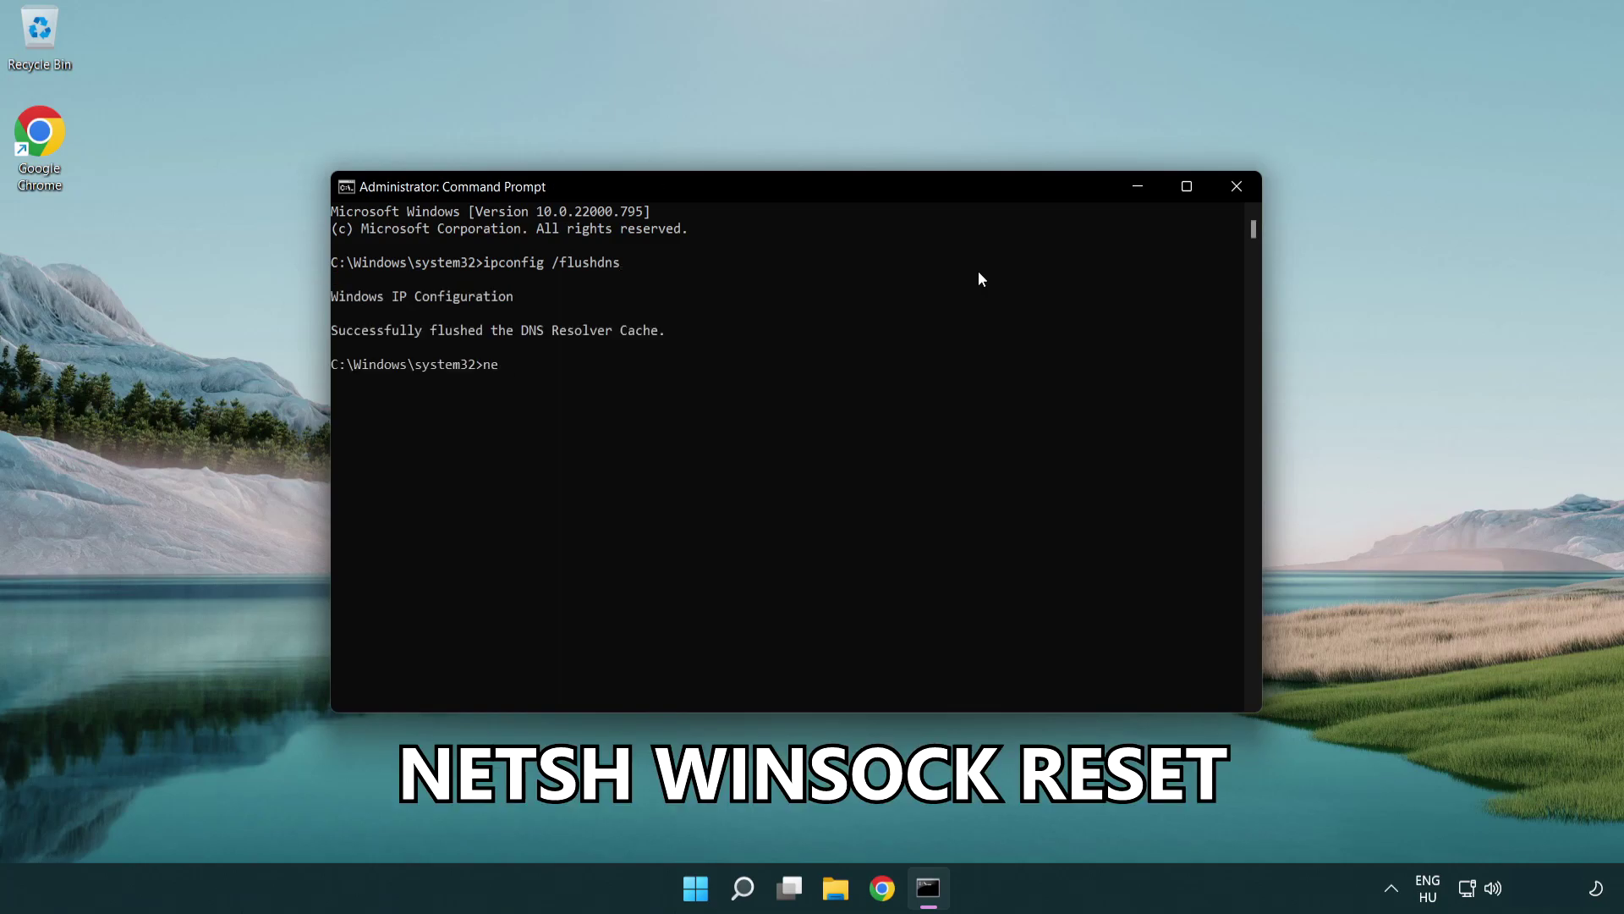
type("tsh winsock reset")
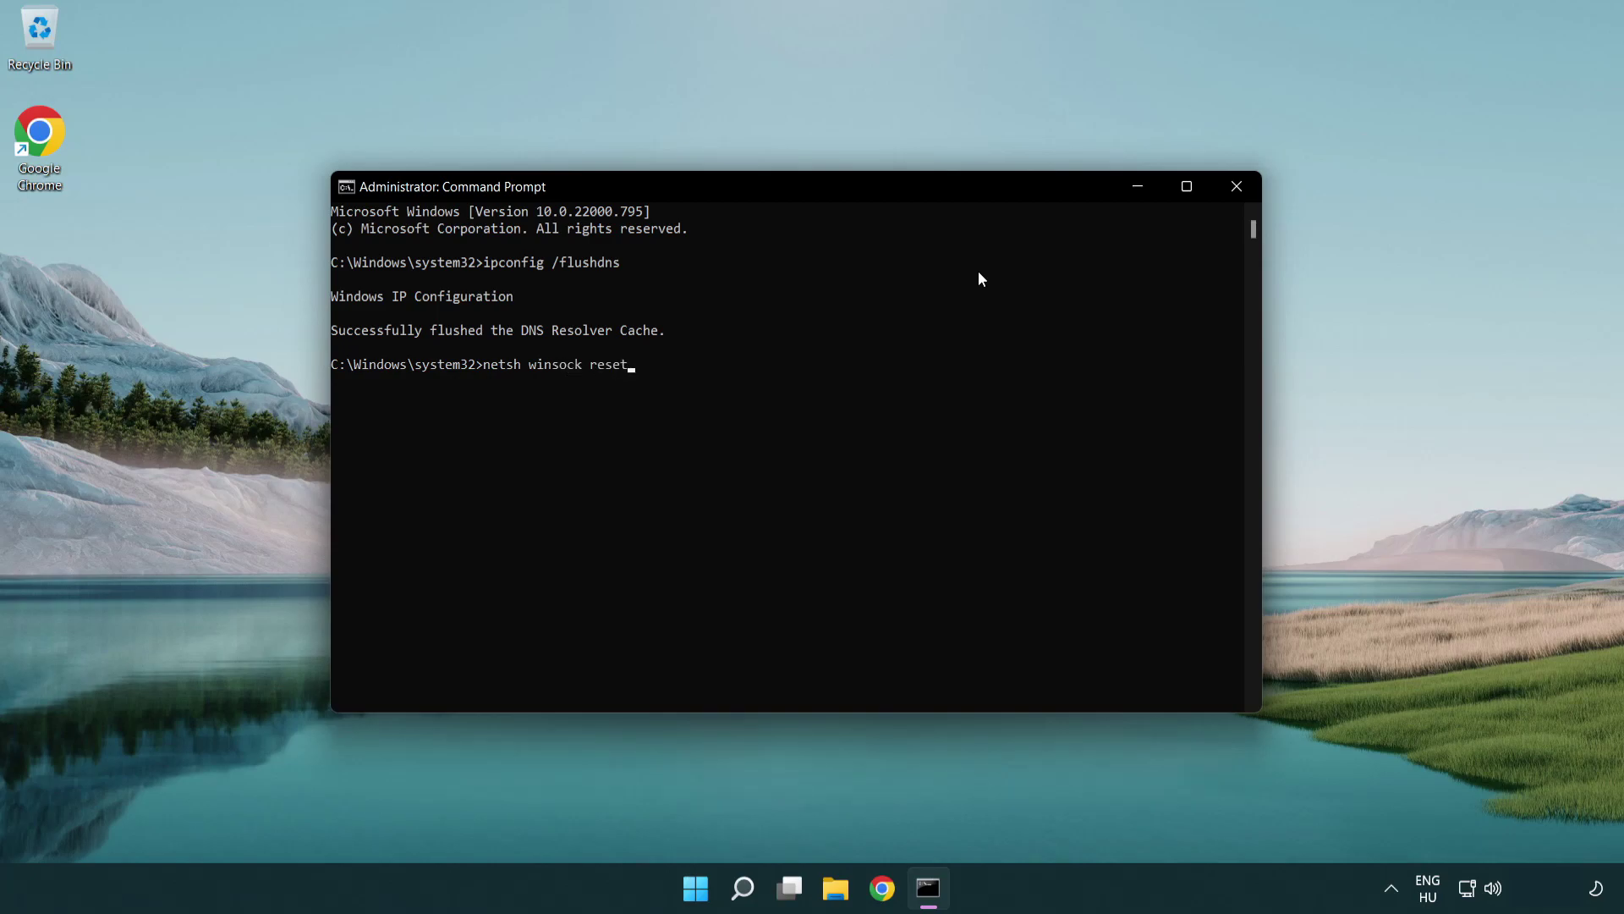
key("Return")
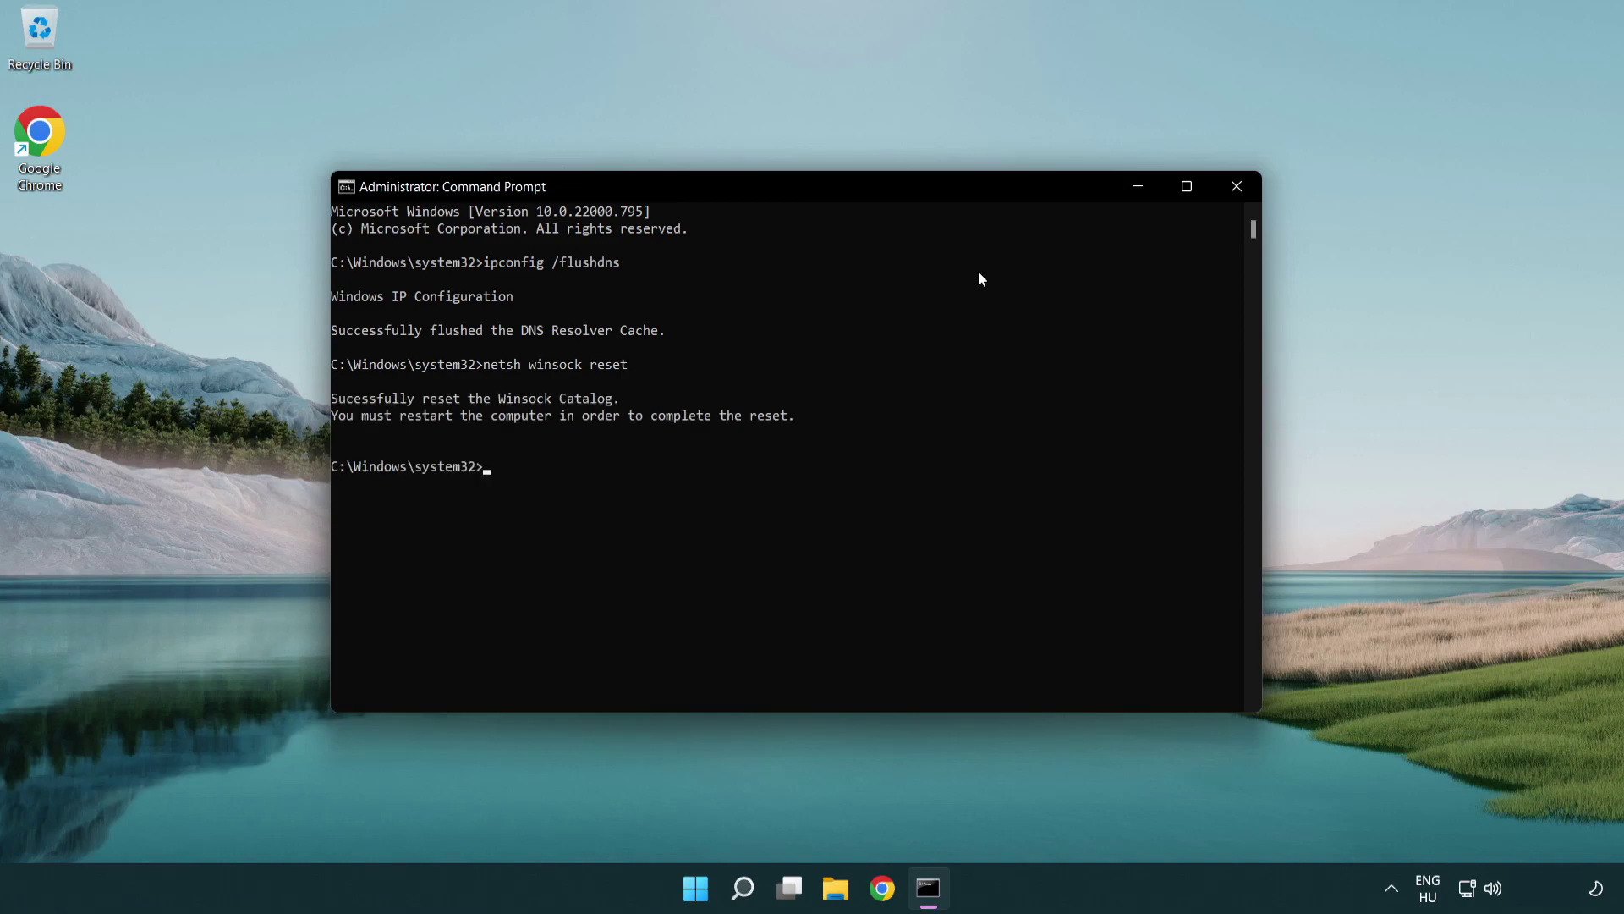
type("exit")
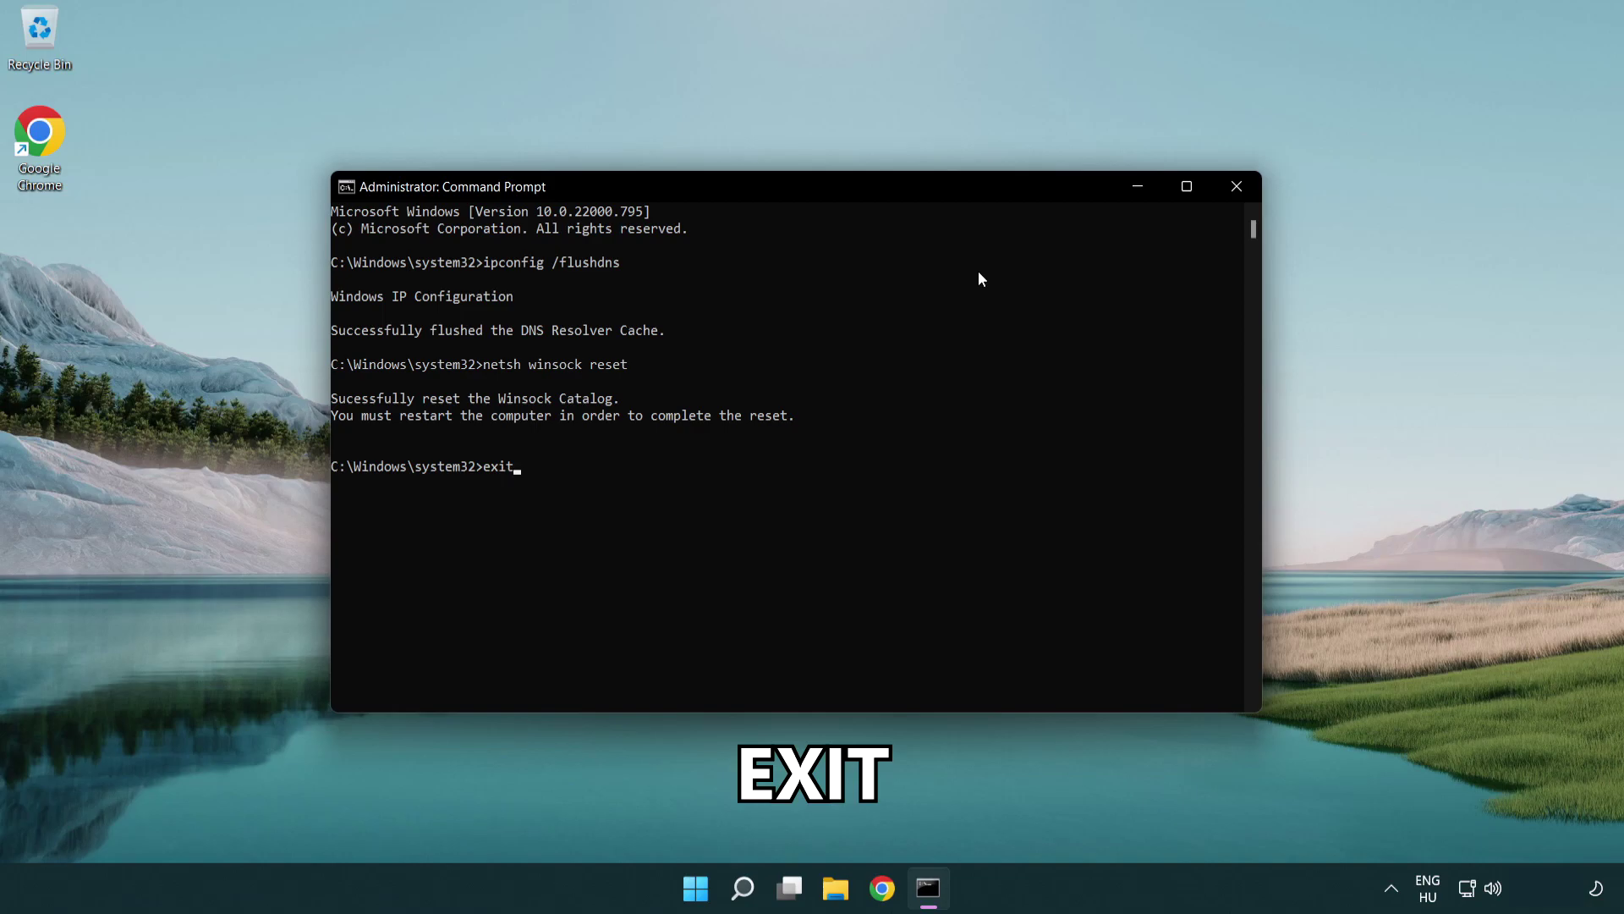
key("Return")
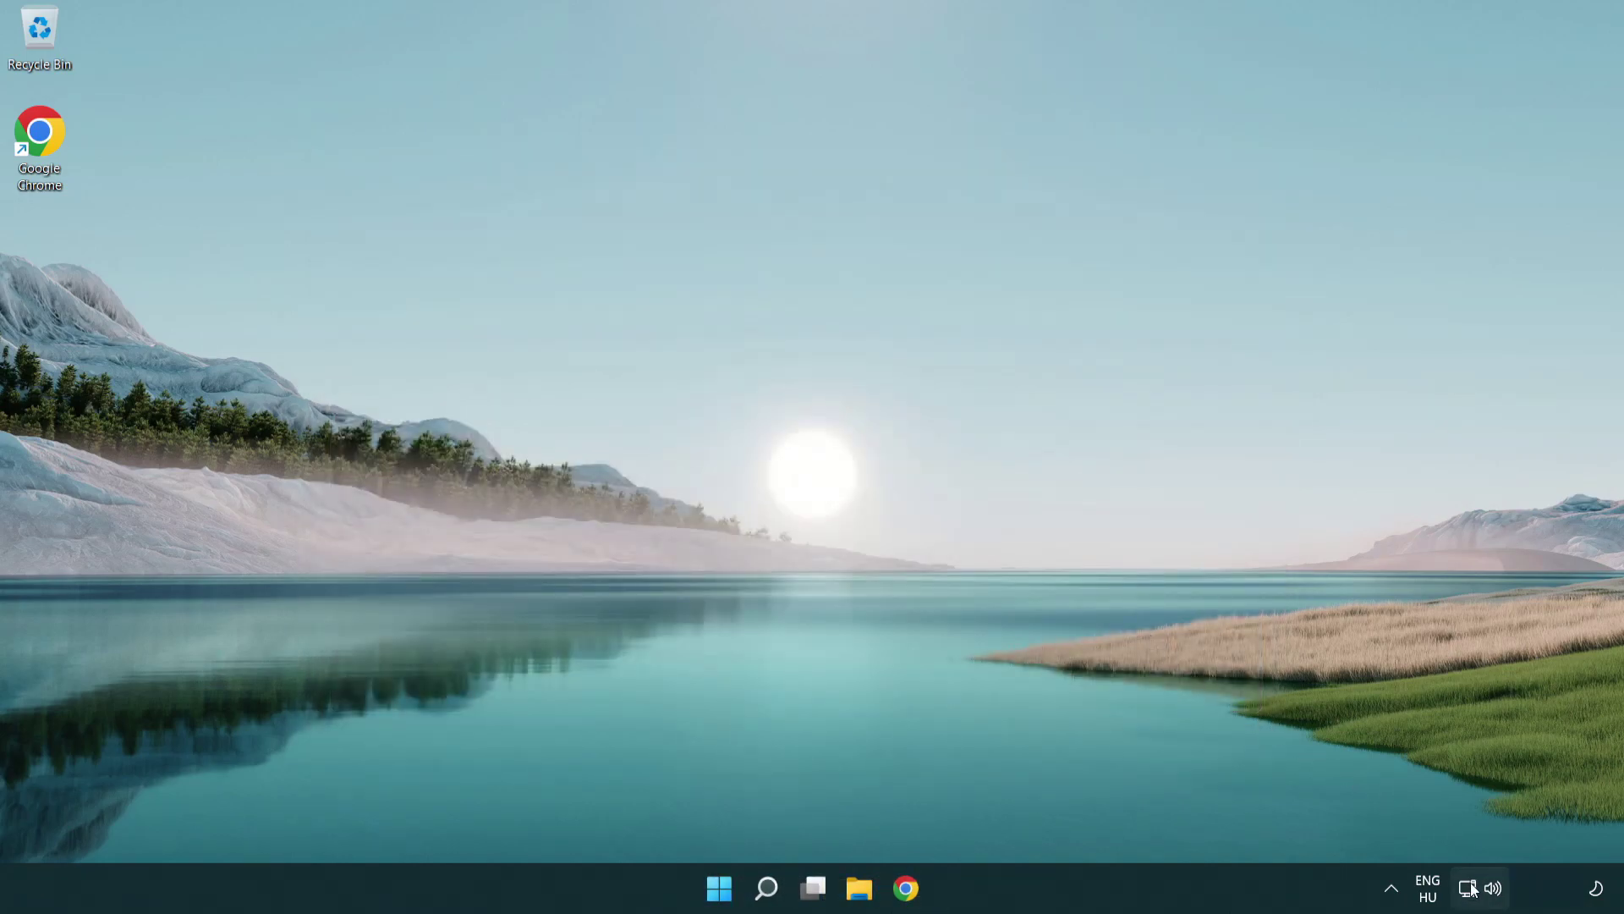
Go from the tray network icon to Network & internet's Advanced network settings page
right_click(1472, 895)
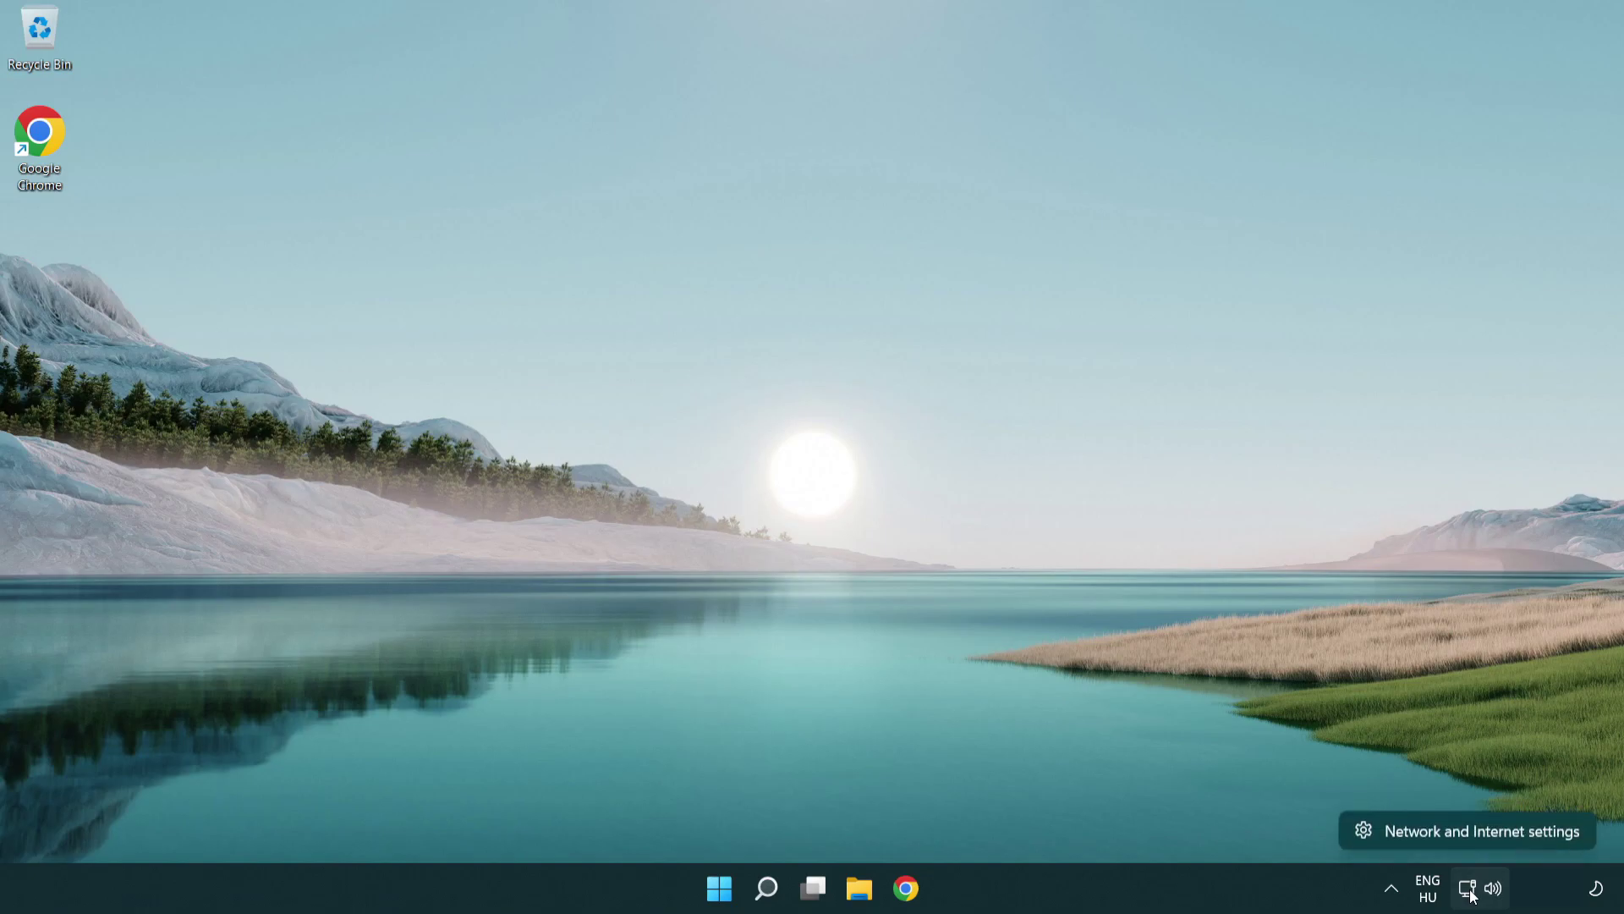
left_click(1474, 831)
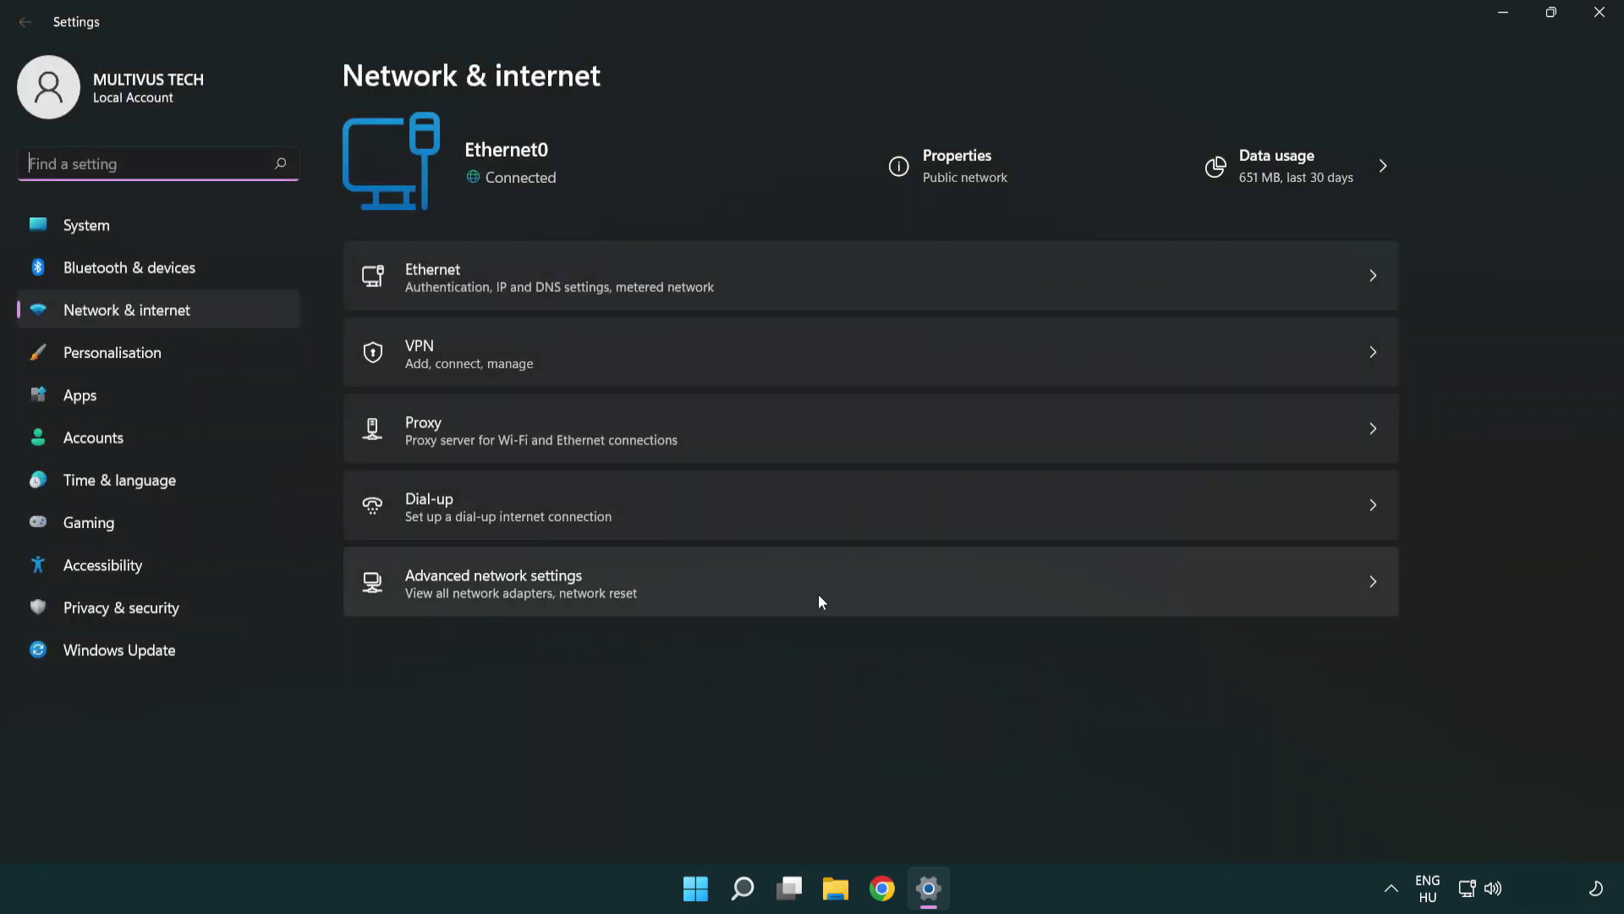
left_click(875, 596)
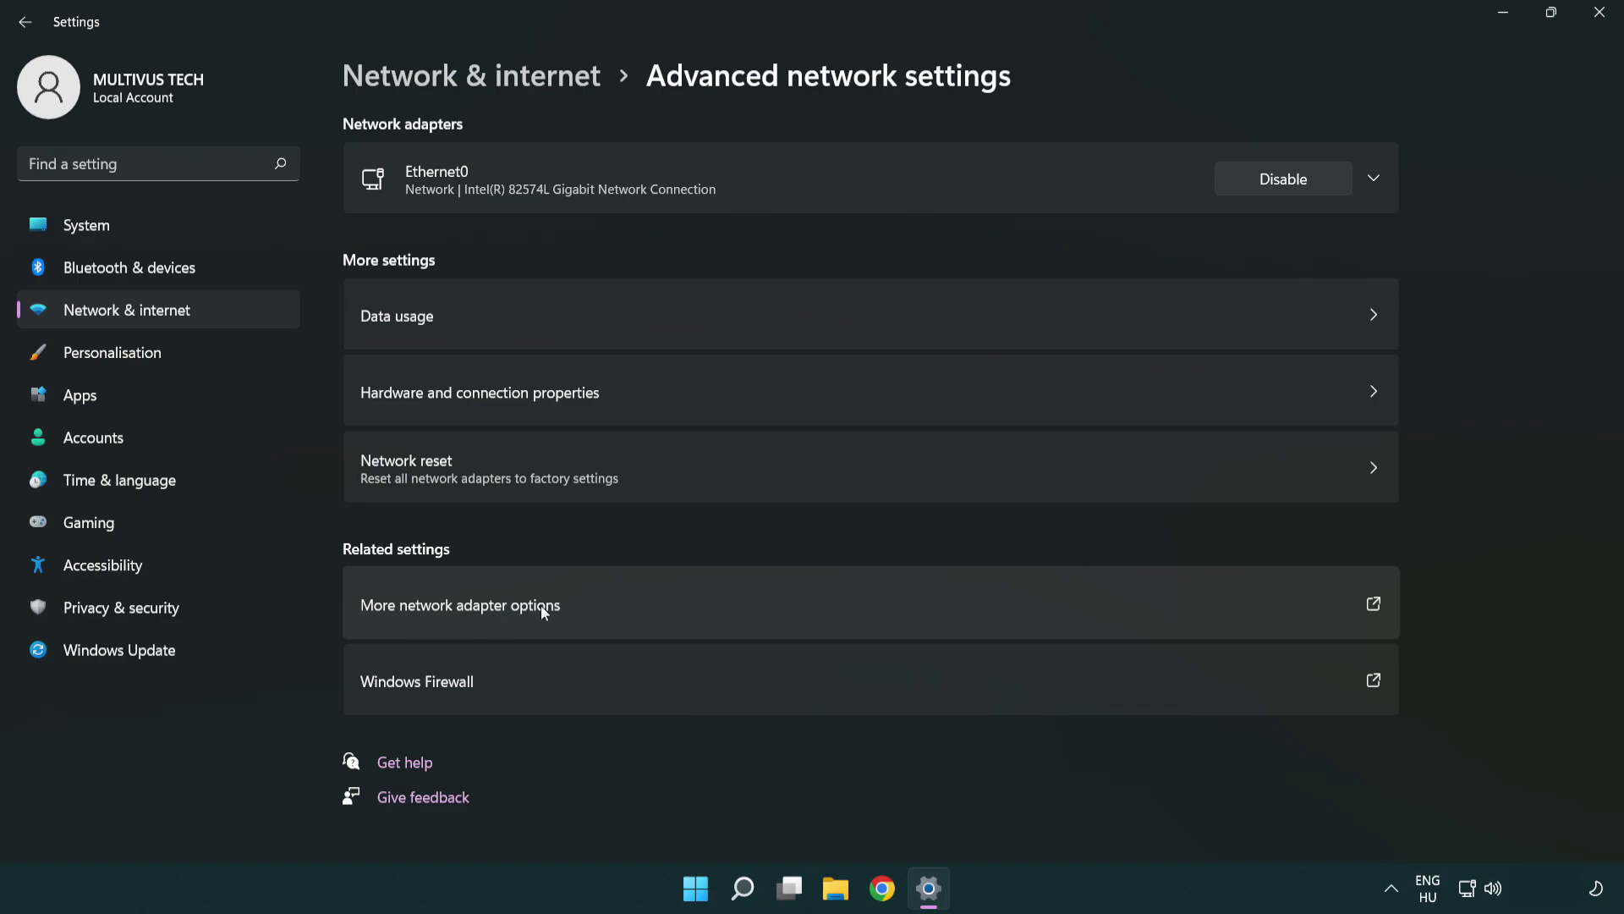
Open Ethernet0 Properties from Network Connections and select Internet Protocol Version 4 (TCP/IPv4)
left_click(497, 611)
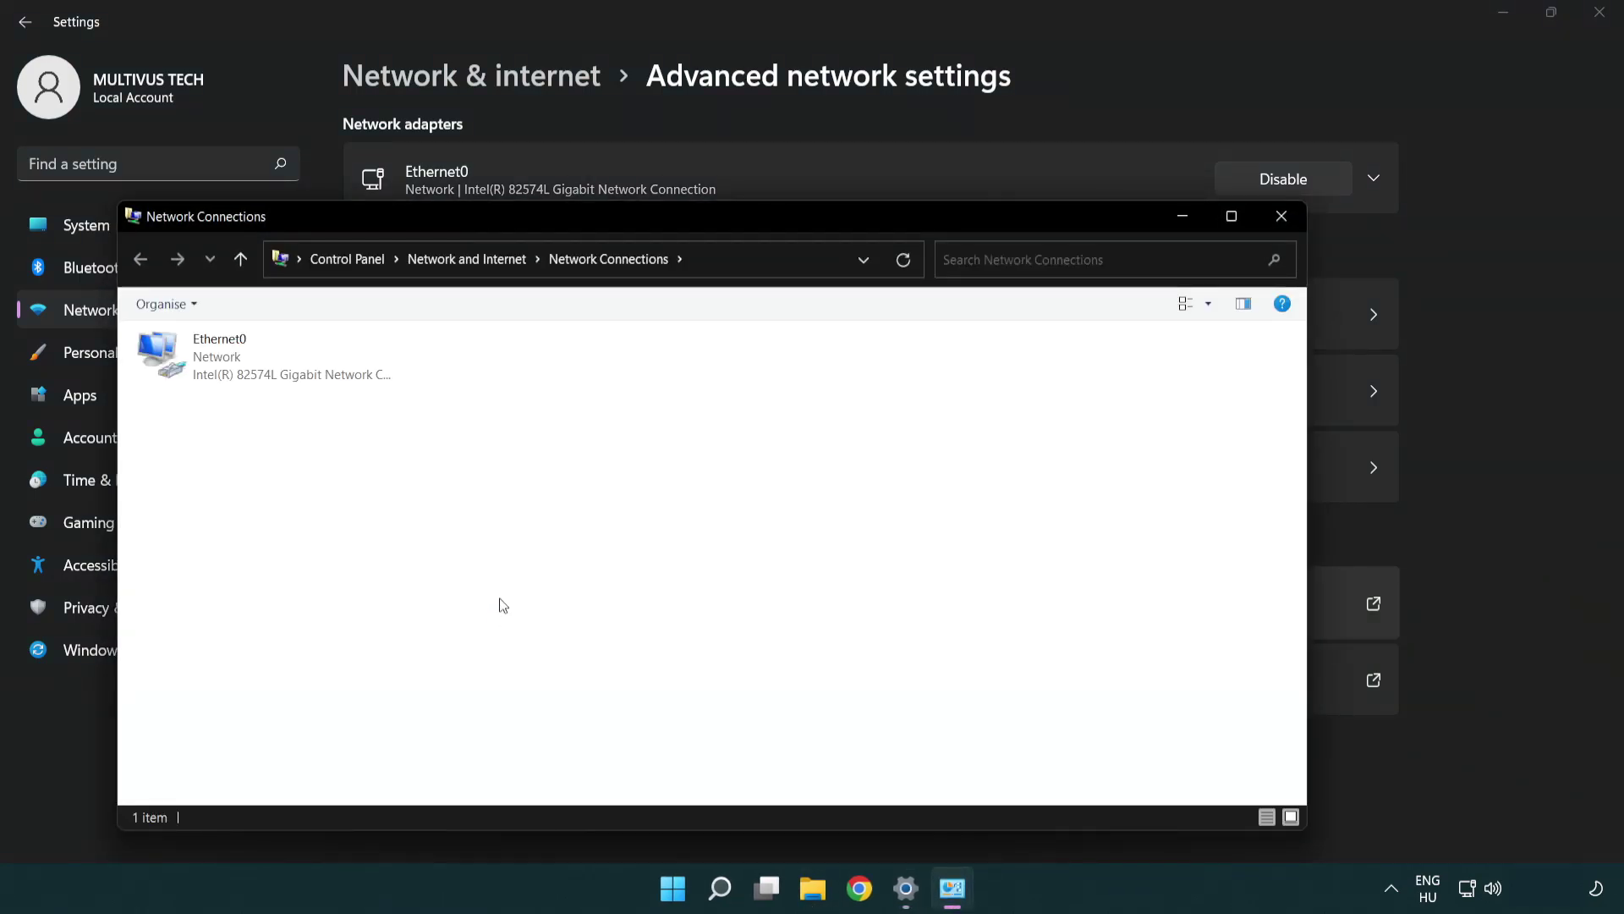
left_click_drag(592, 230, 708, 128)
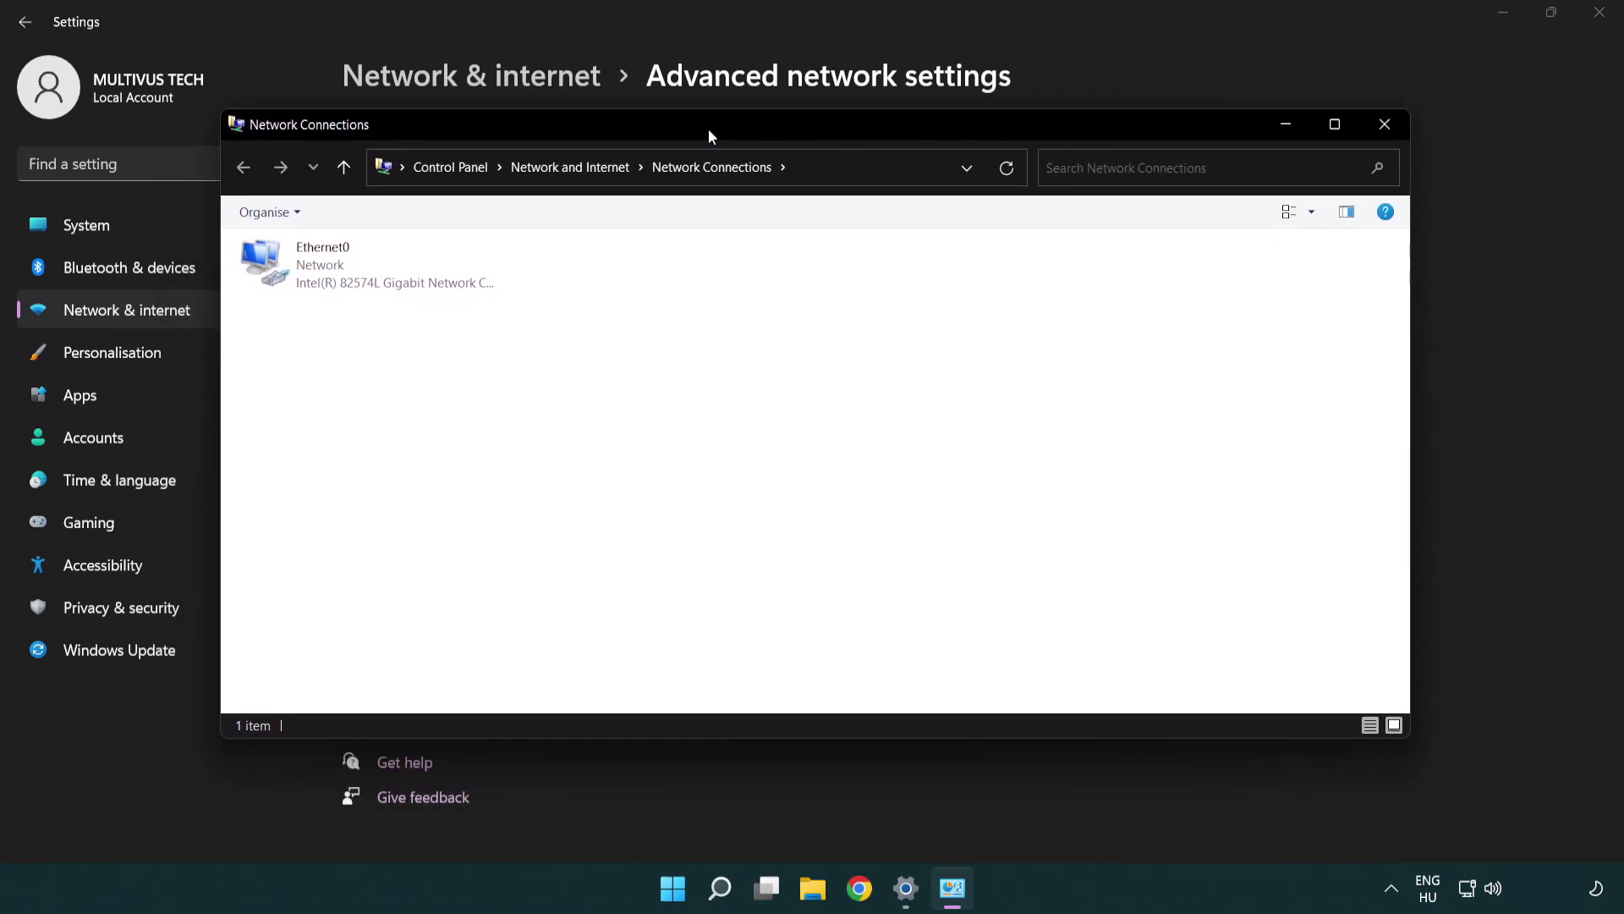
left_click(332, 266)
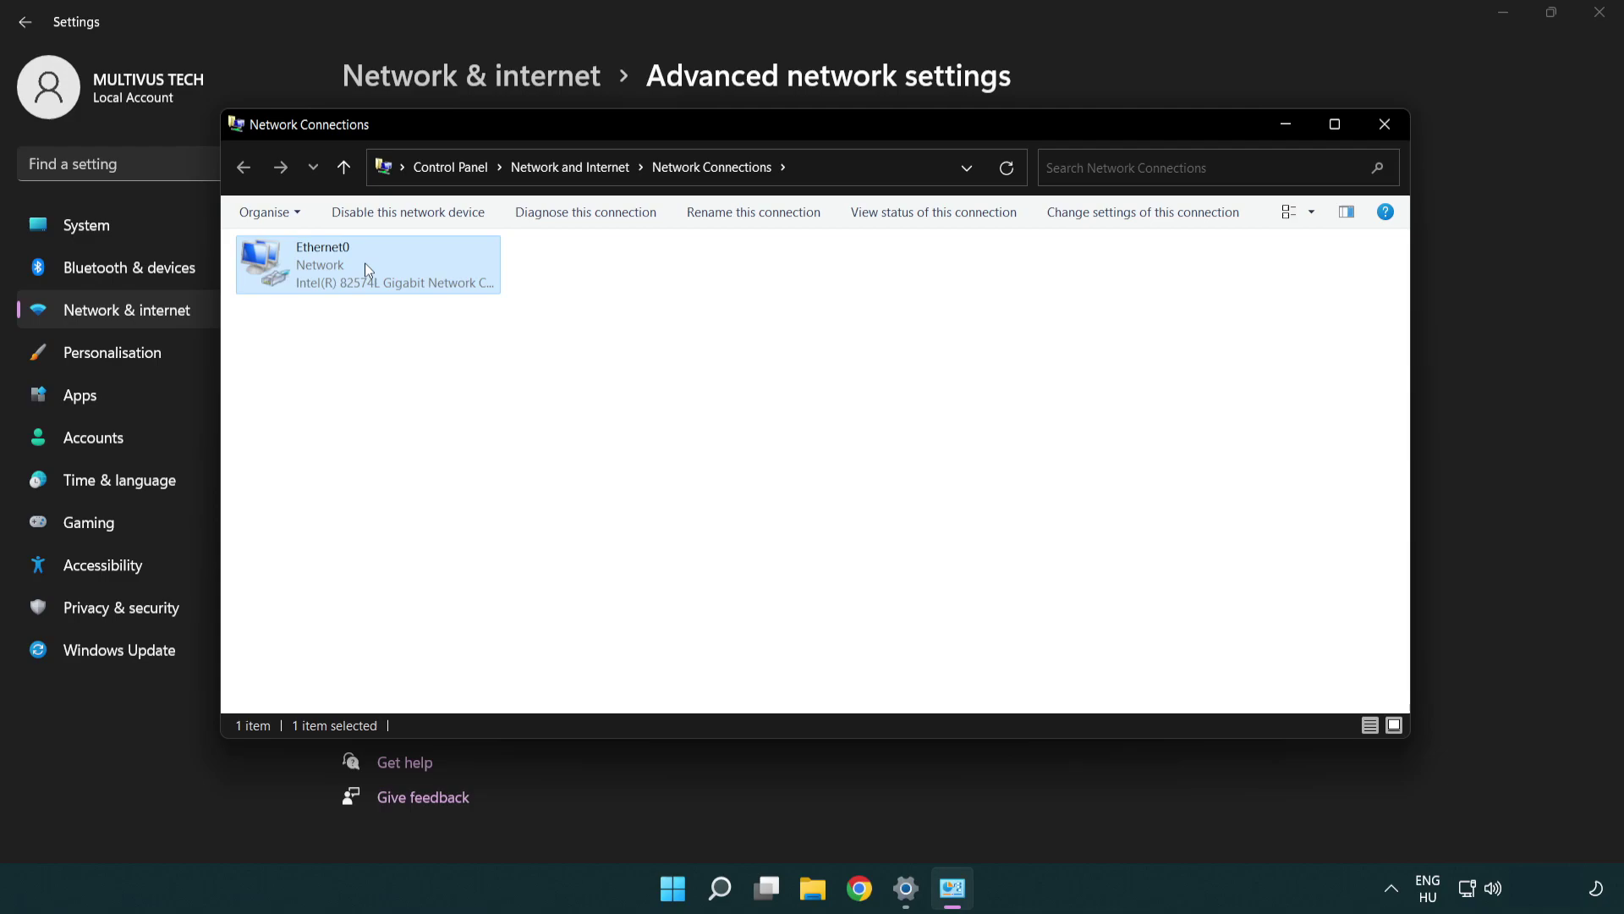
right_click(363, 268)
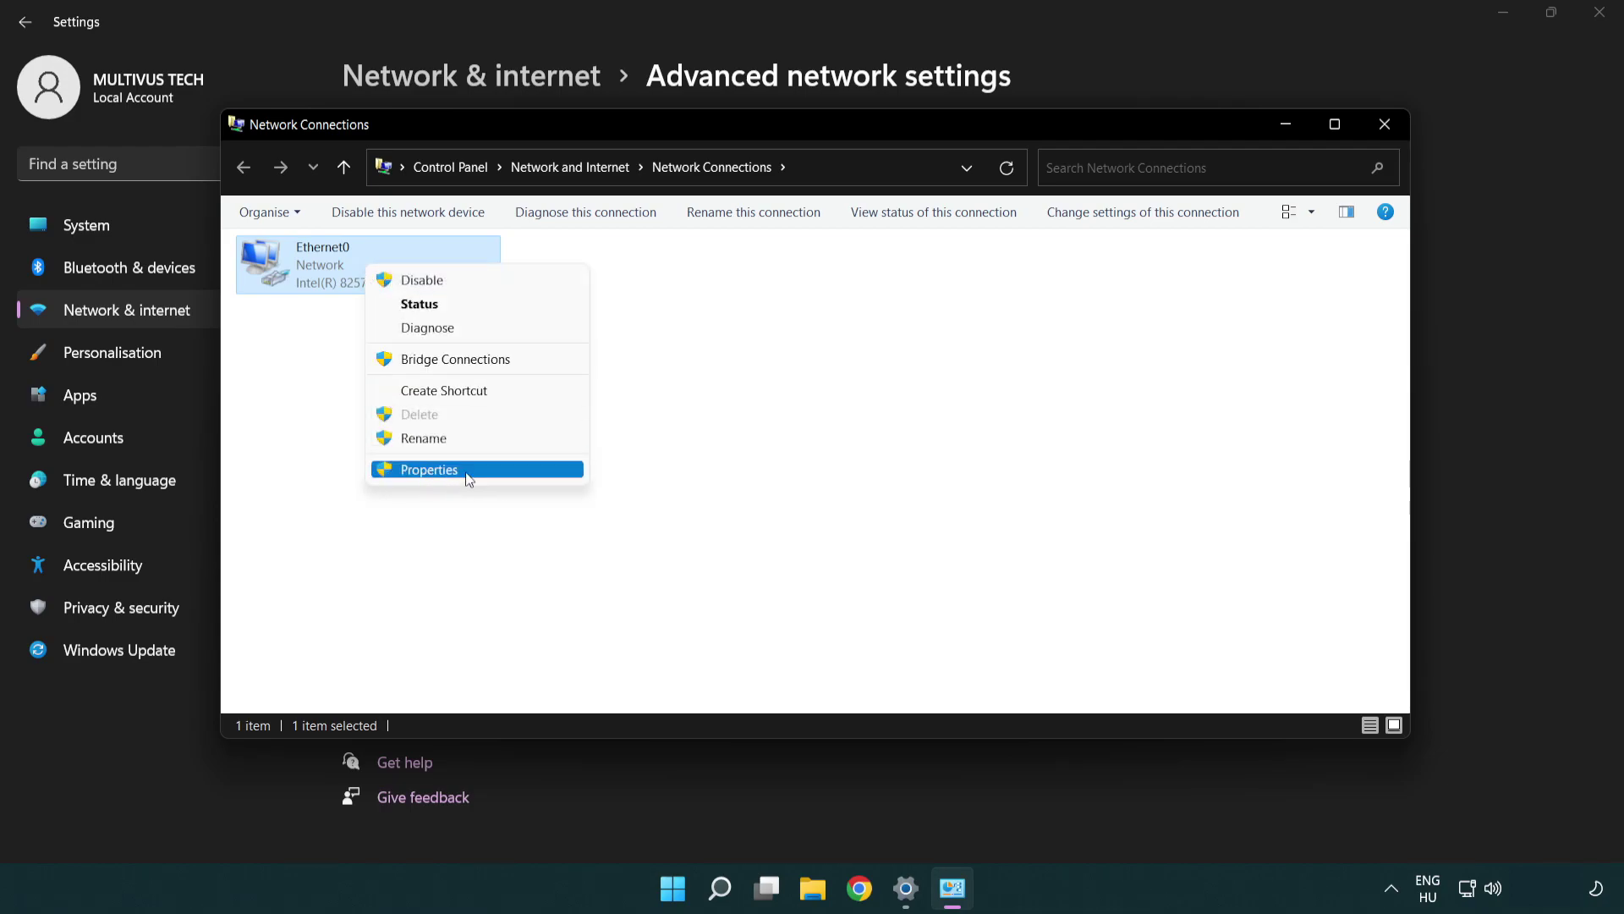
left_click(493, 474)
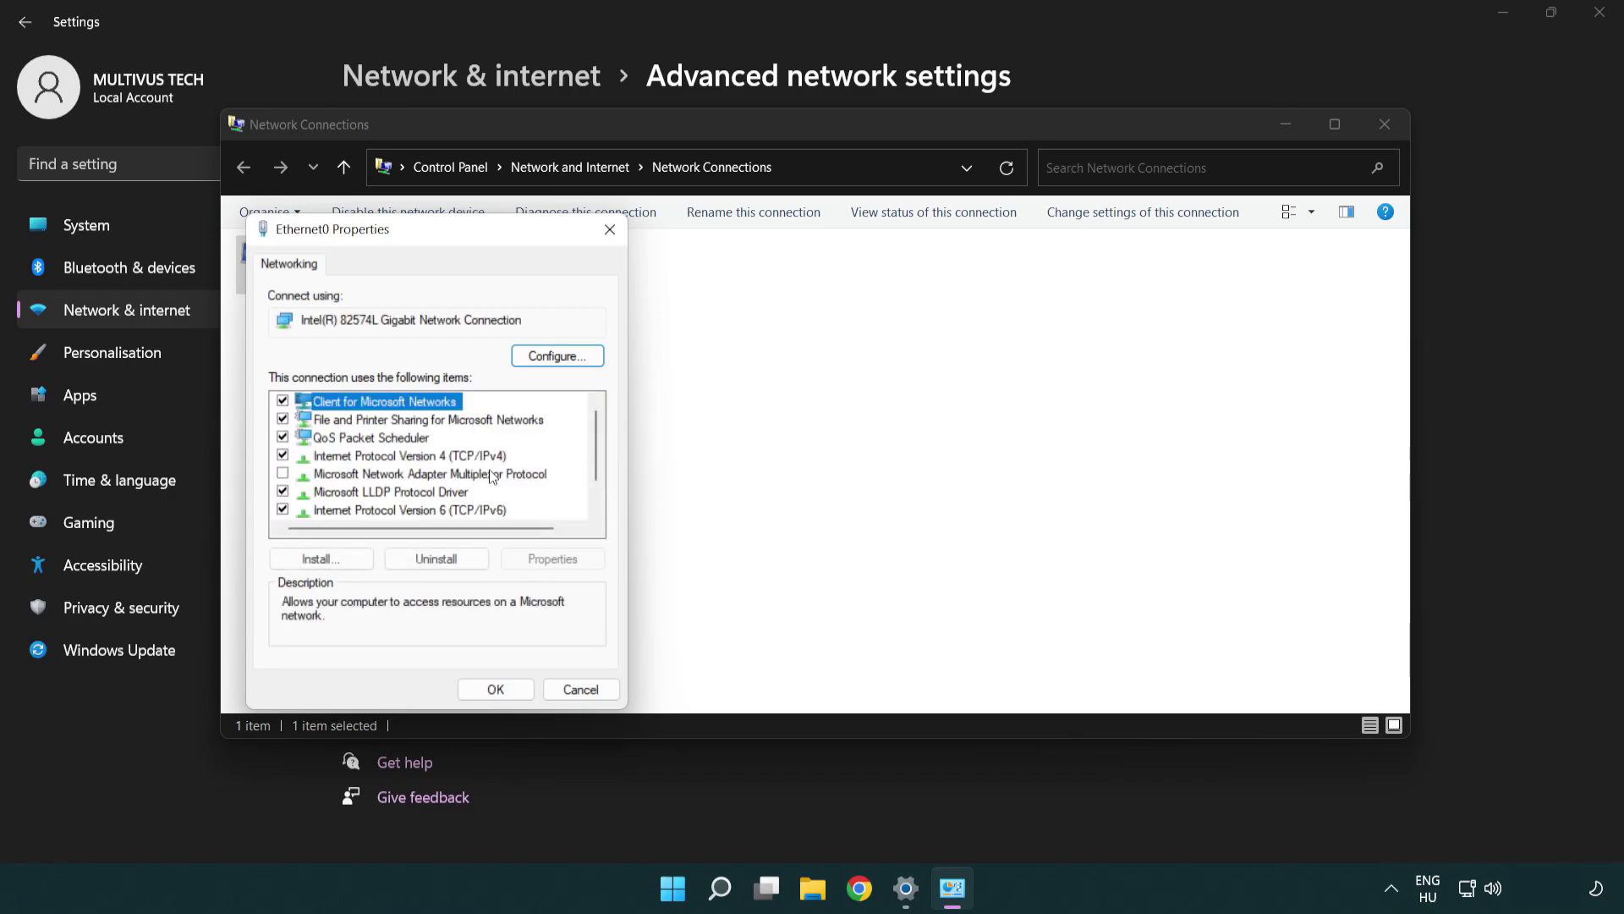
left_click_drag(417, 235, 788, 215)
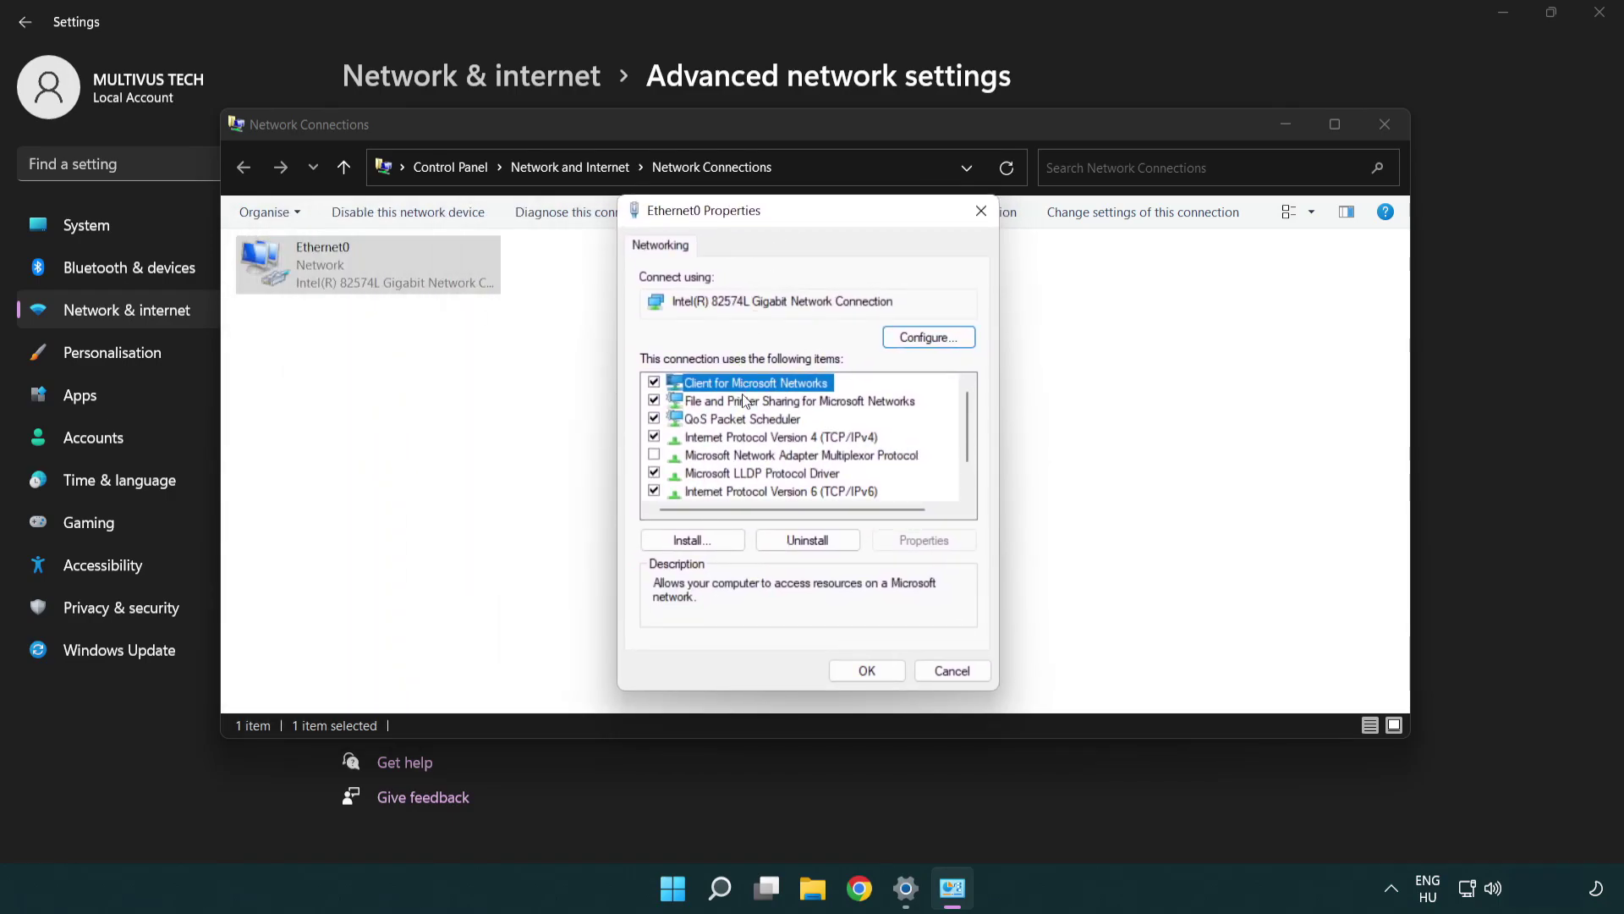
left_click(743, 437)
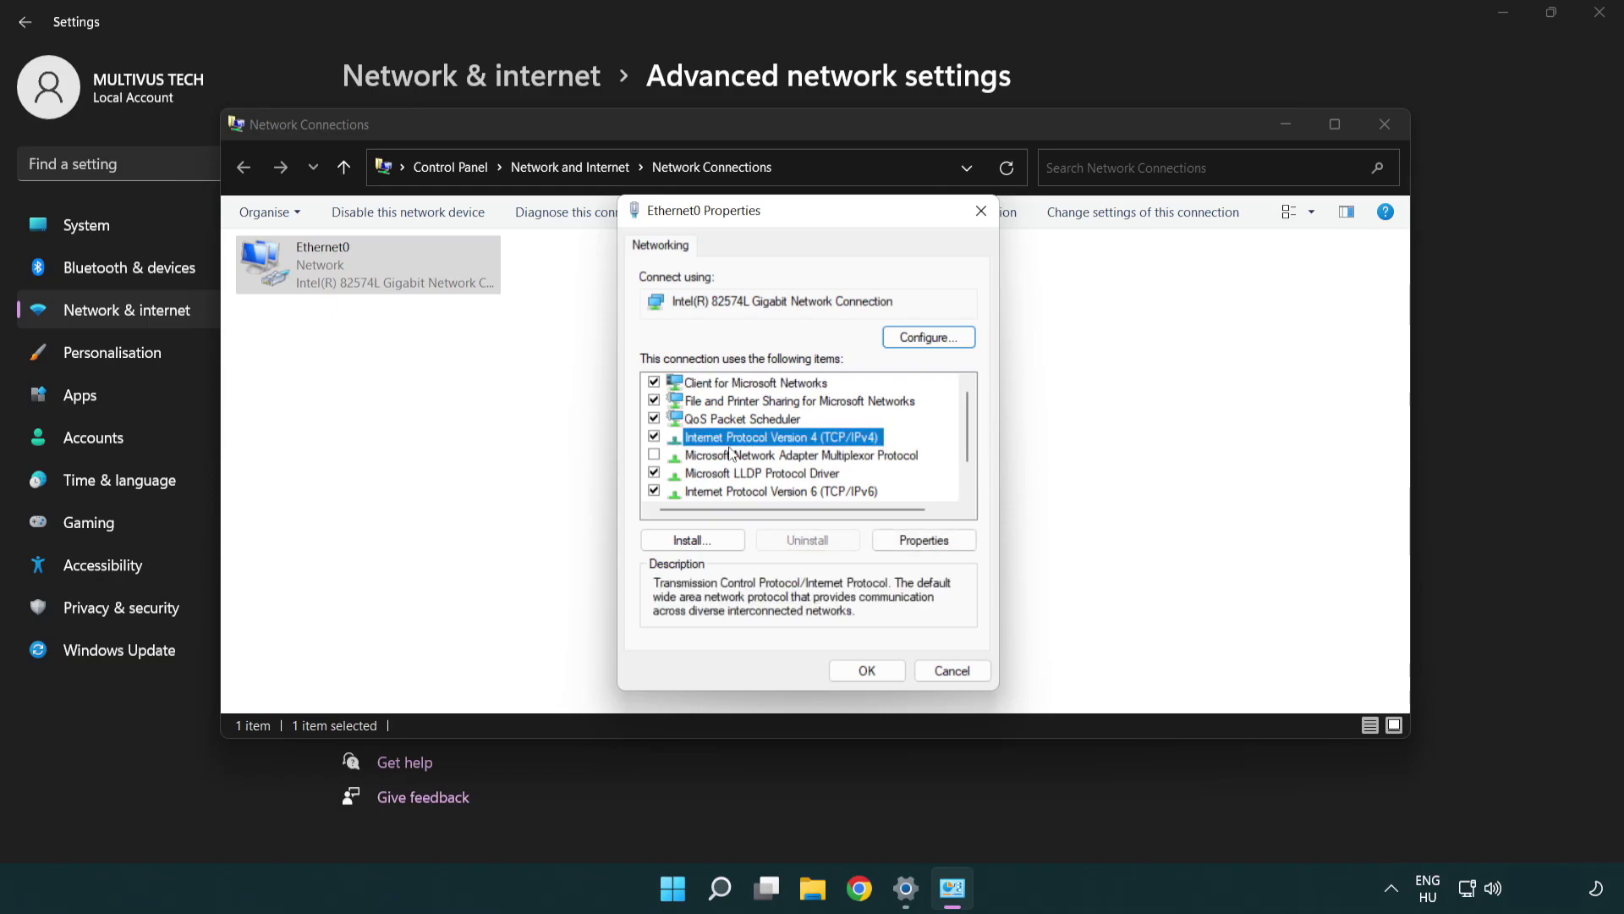
Set Ethernet0's IPv4 preferred DNS to 8.8.8.8 and alternate to 8.8.4.4, then close
left_click(926, 549)
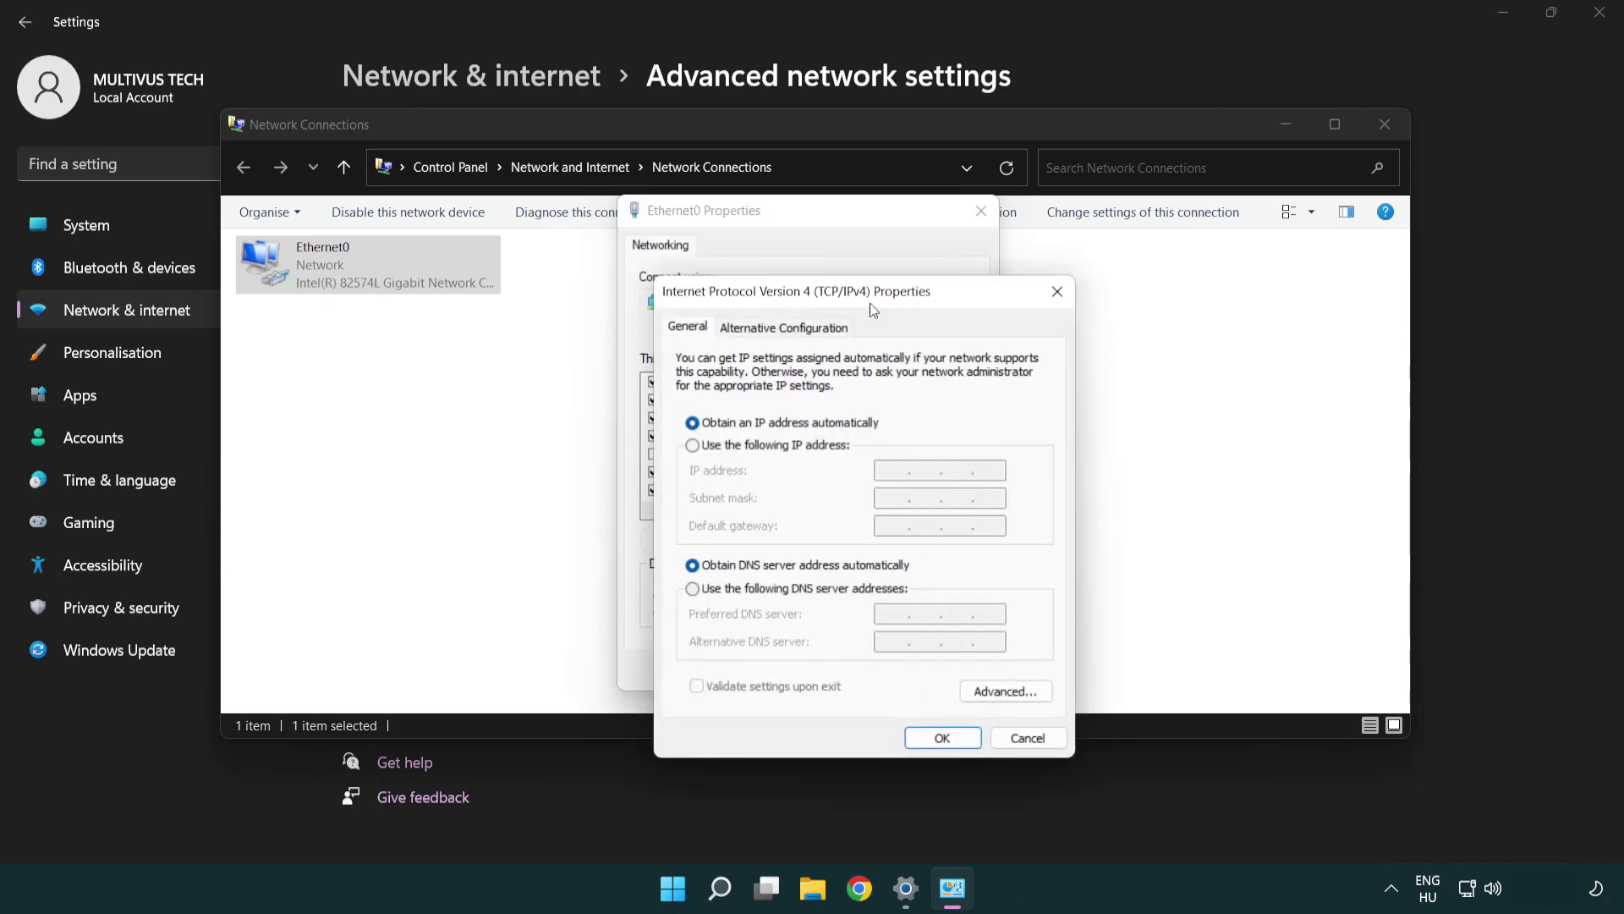
left_click_drag(873, 309, 814, 231)
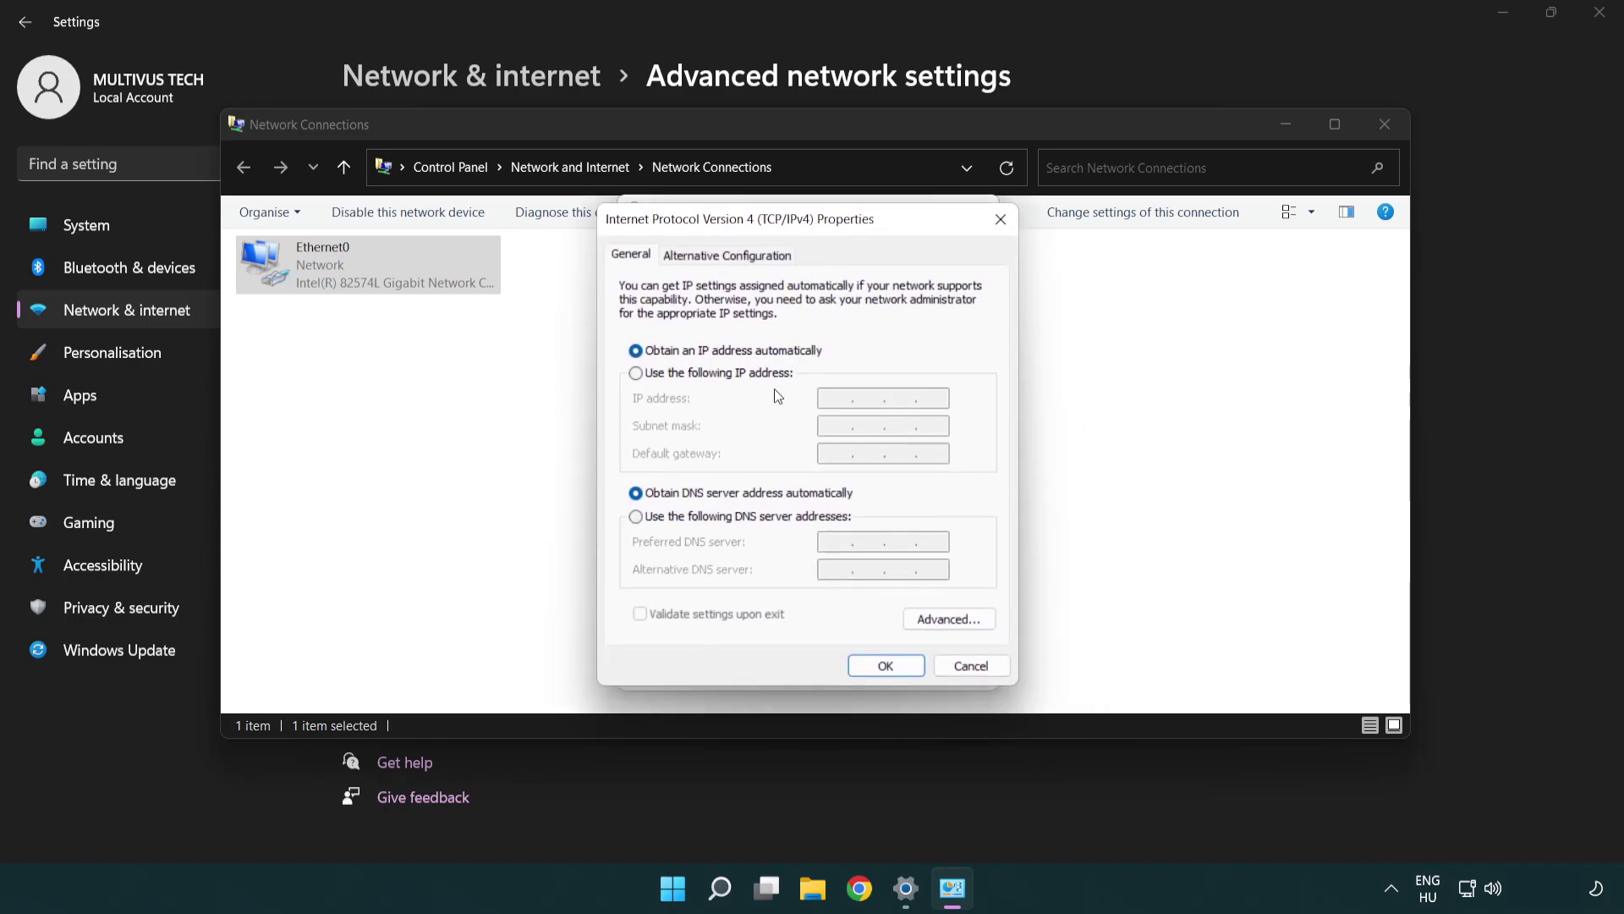
left_click(665, 523)
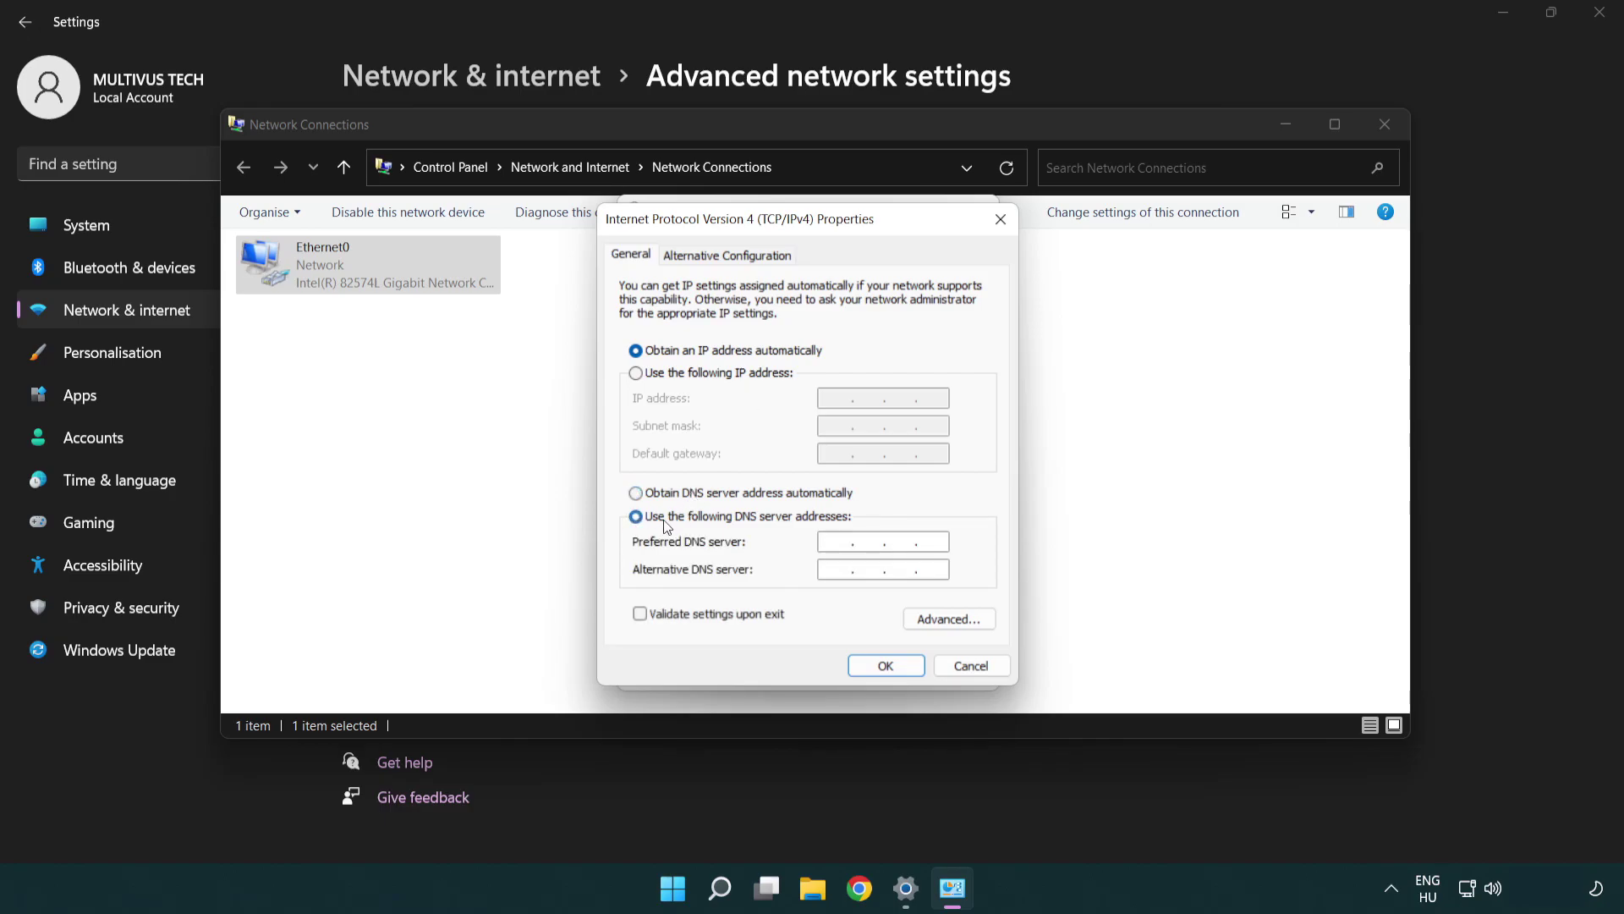
left_click(827, 542)
type("8.8.8.8")
left_click(831, 568)
type("8.8.4.4")
left_click(885, 673)
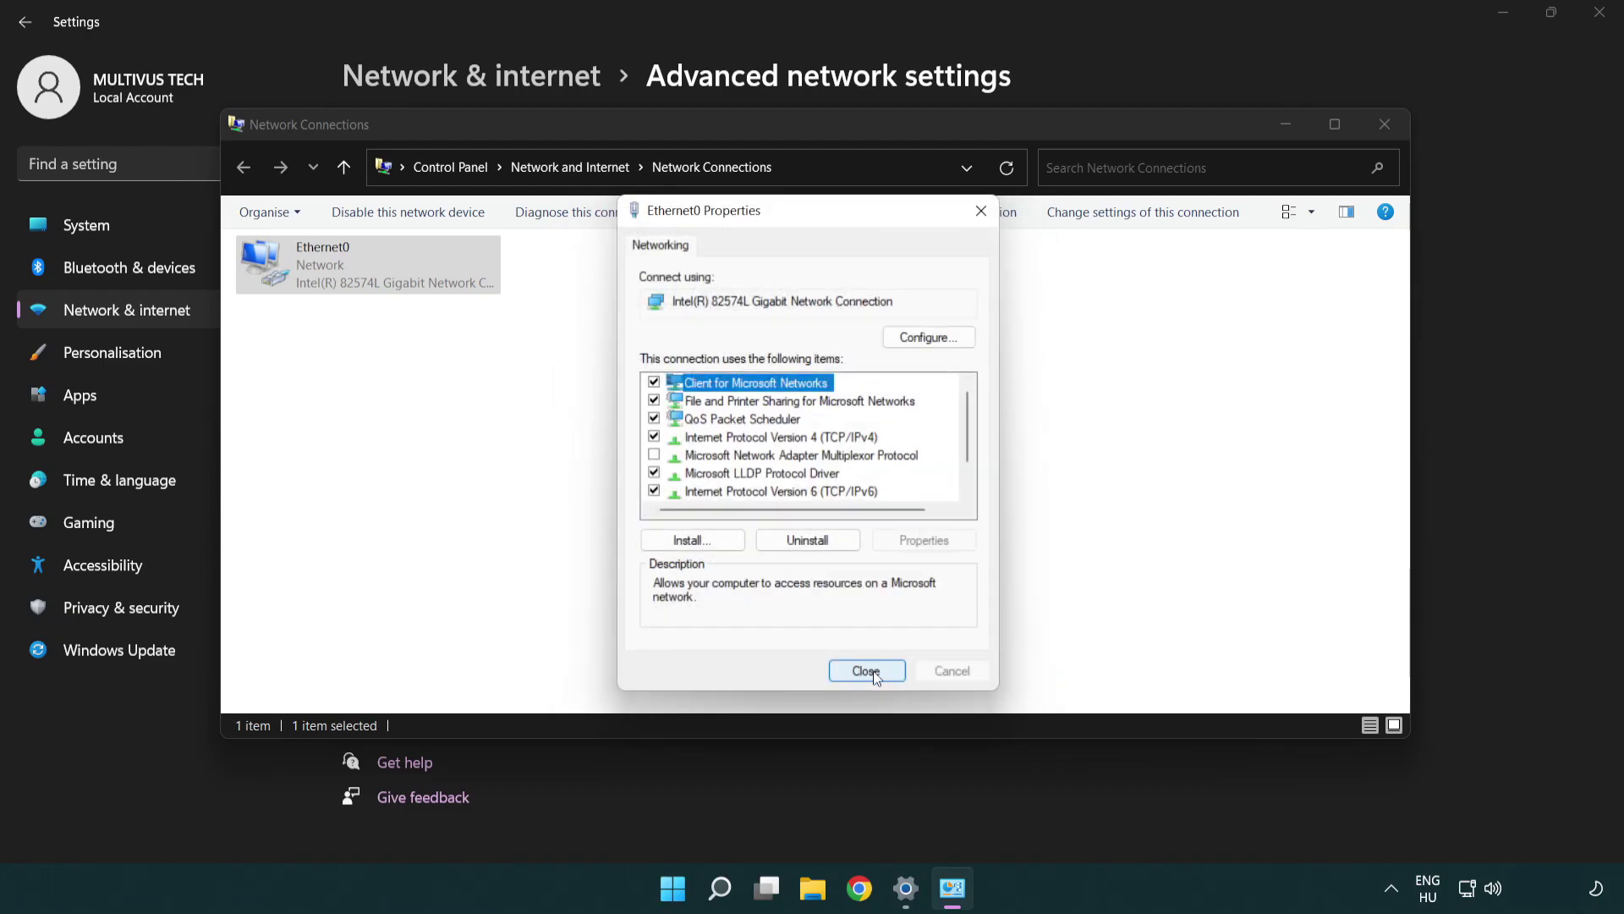
left_click(867, 670)
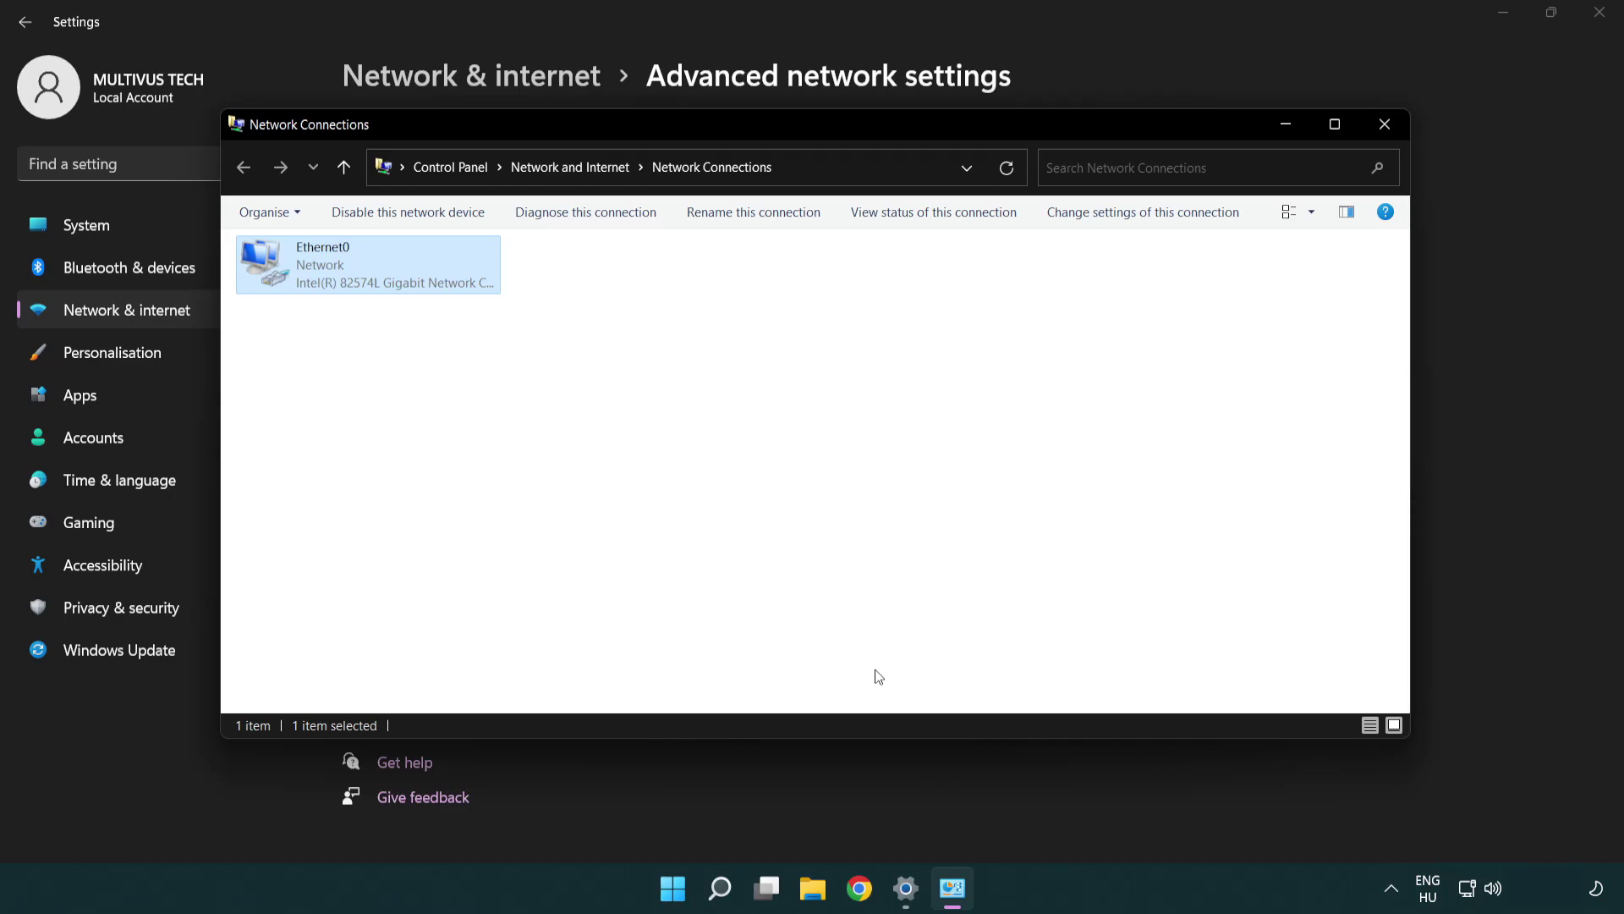
Close the Network Connections and Settings windows, then open the Start menu's power options
left_click(1384, 127)
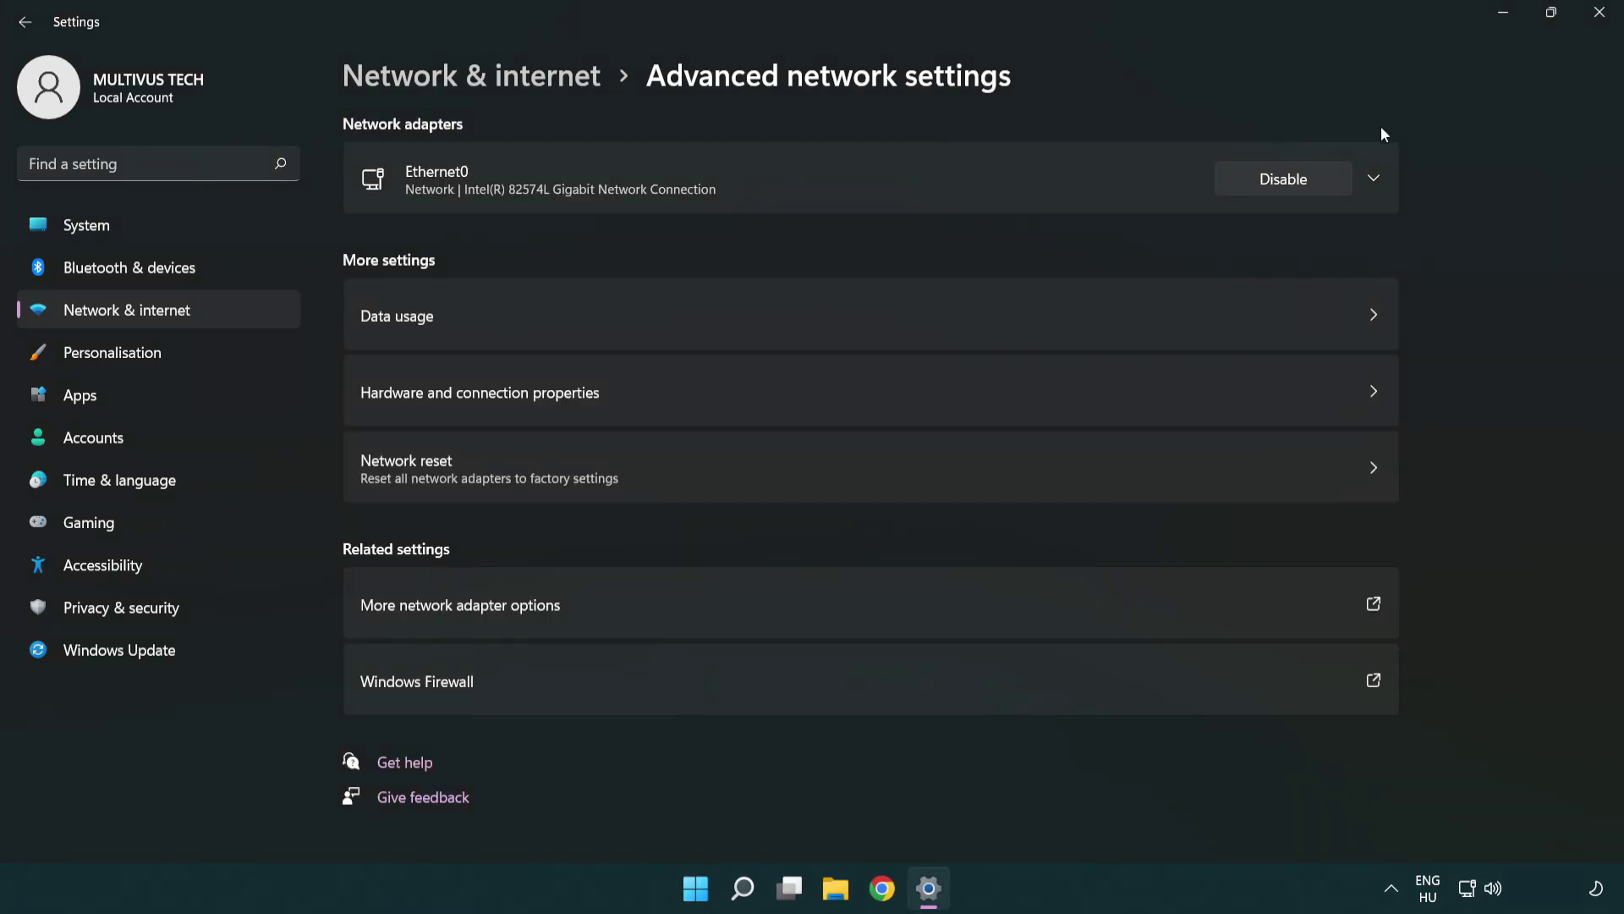
left_click(1600, 14)
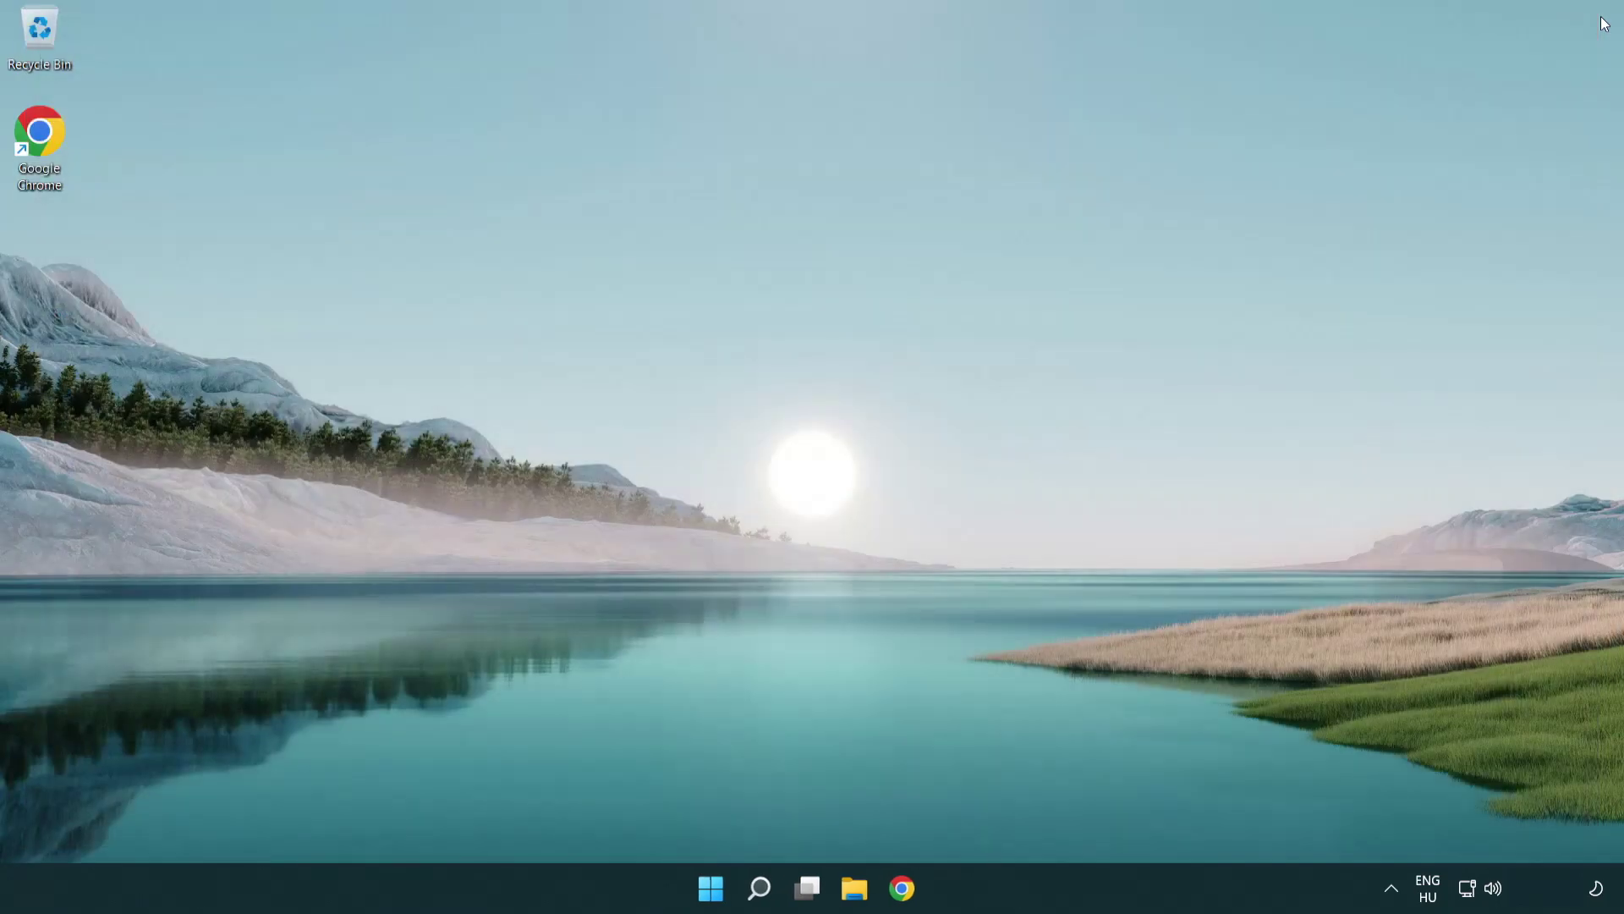
left_click(719, 888)
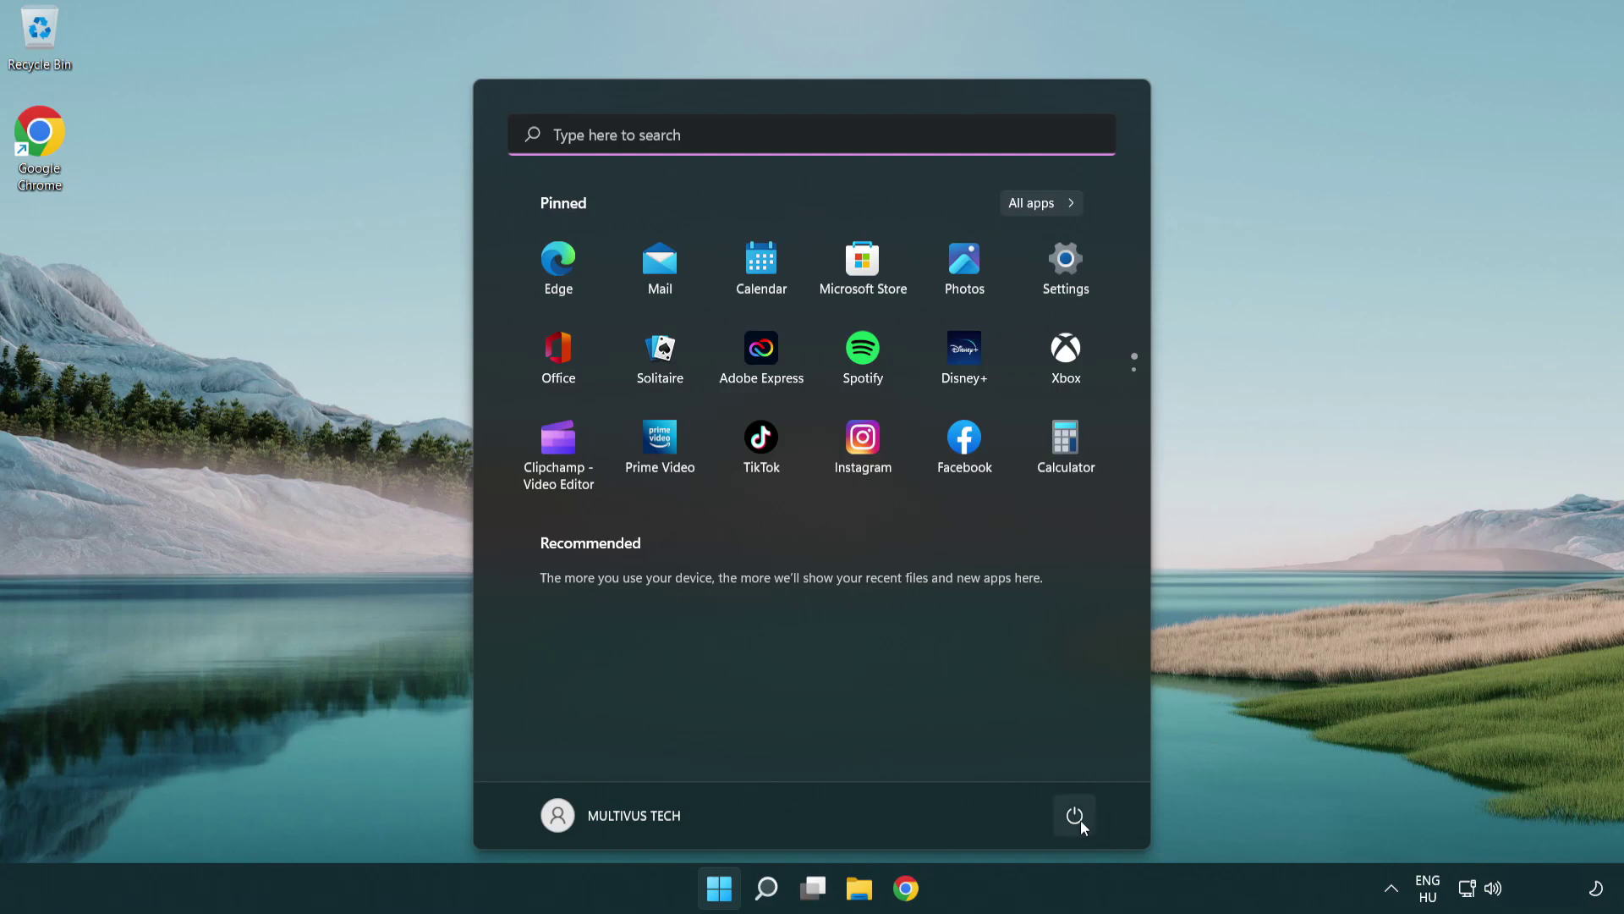
left_click(1080, 820)
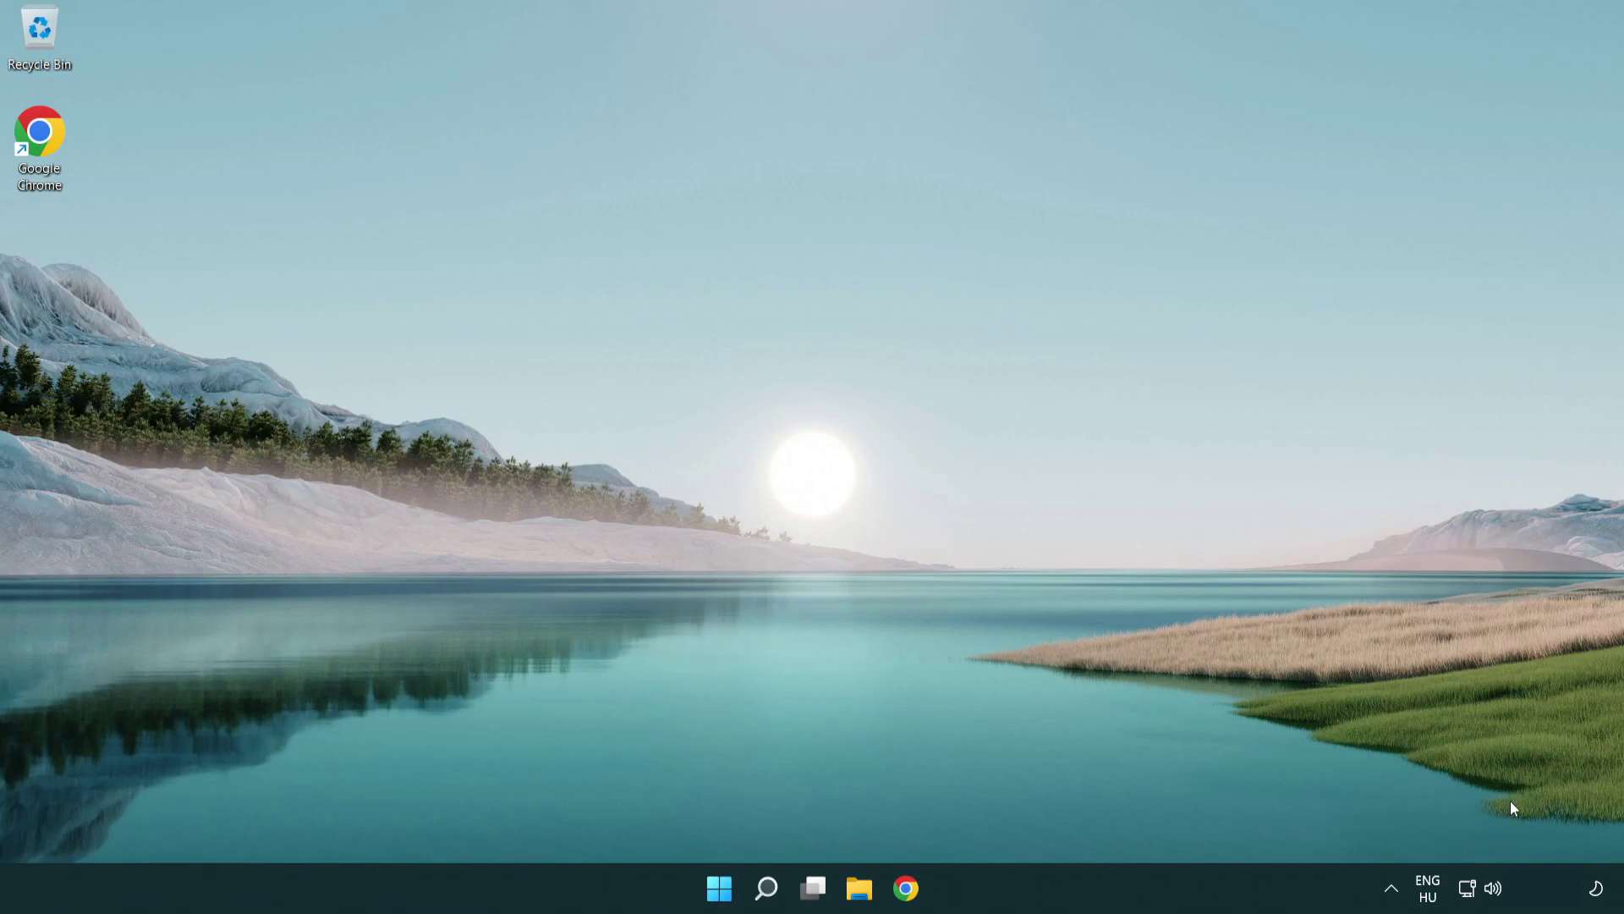
Reach the Network reset page via Network & internet's Advanced network settings
right_click(1469, 888)
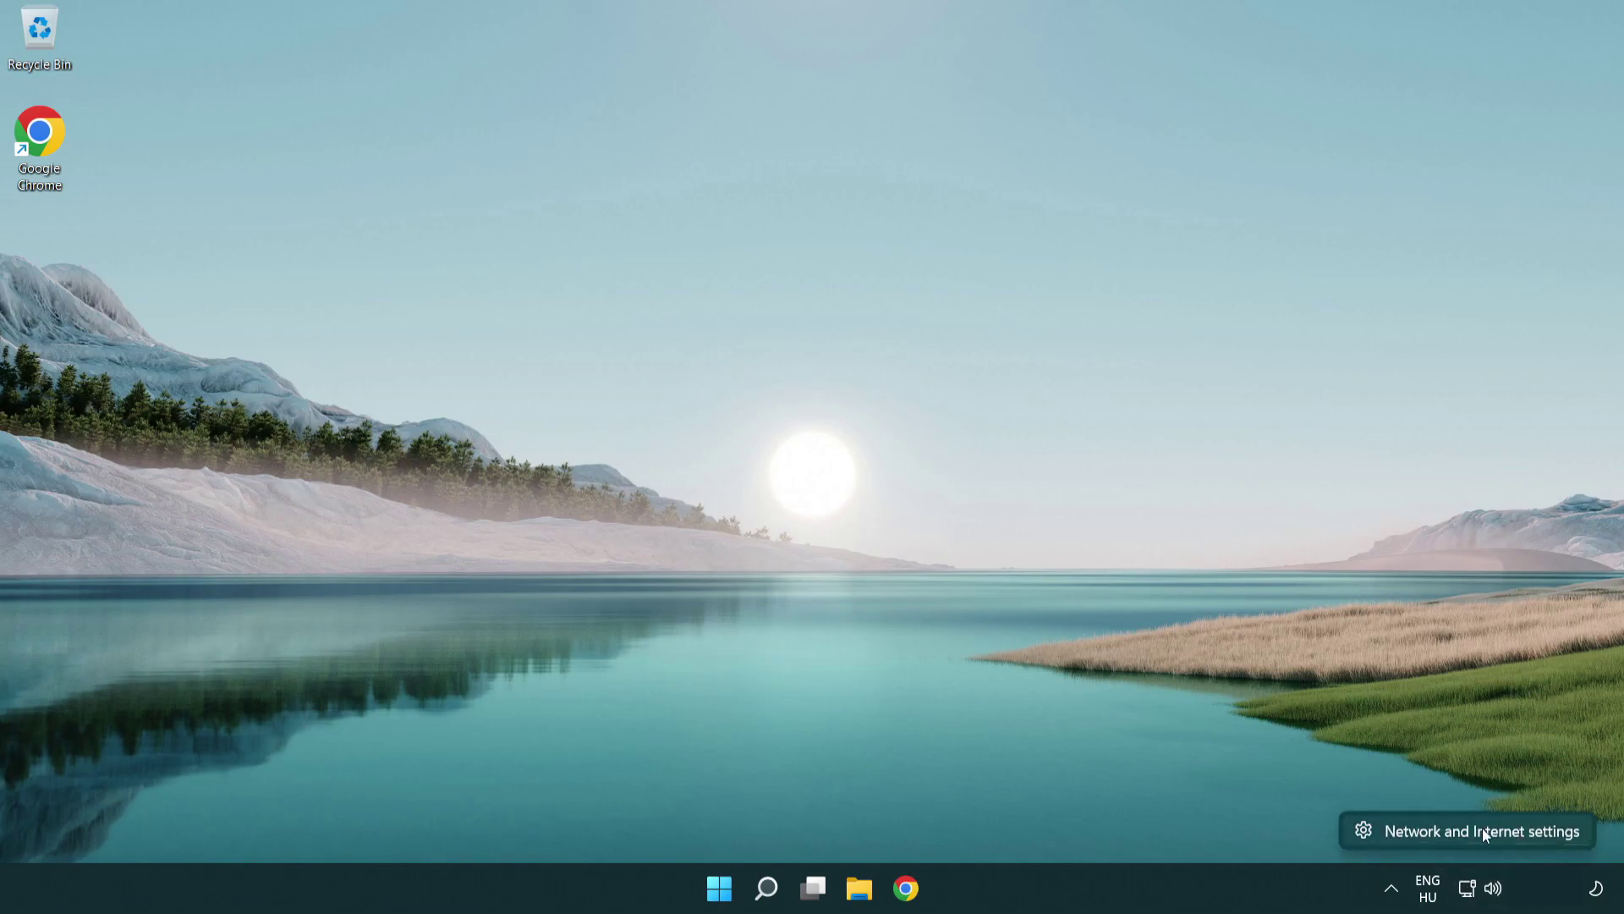
left_click(1485, 831)
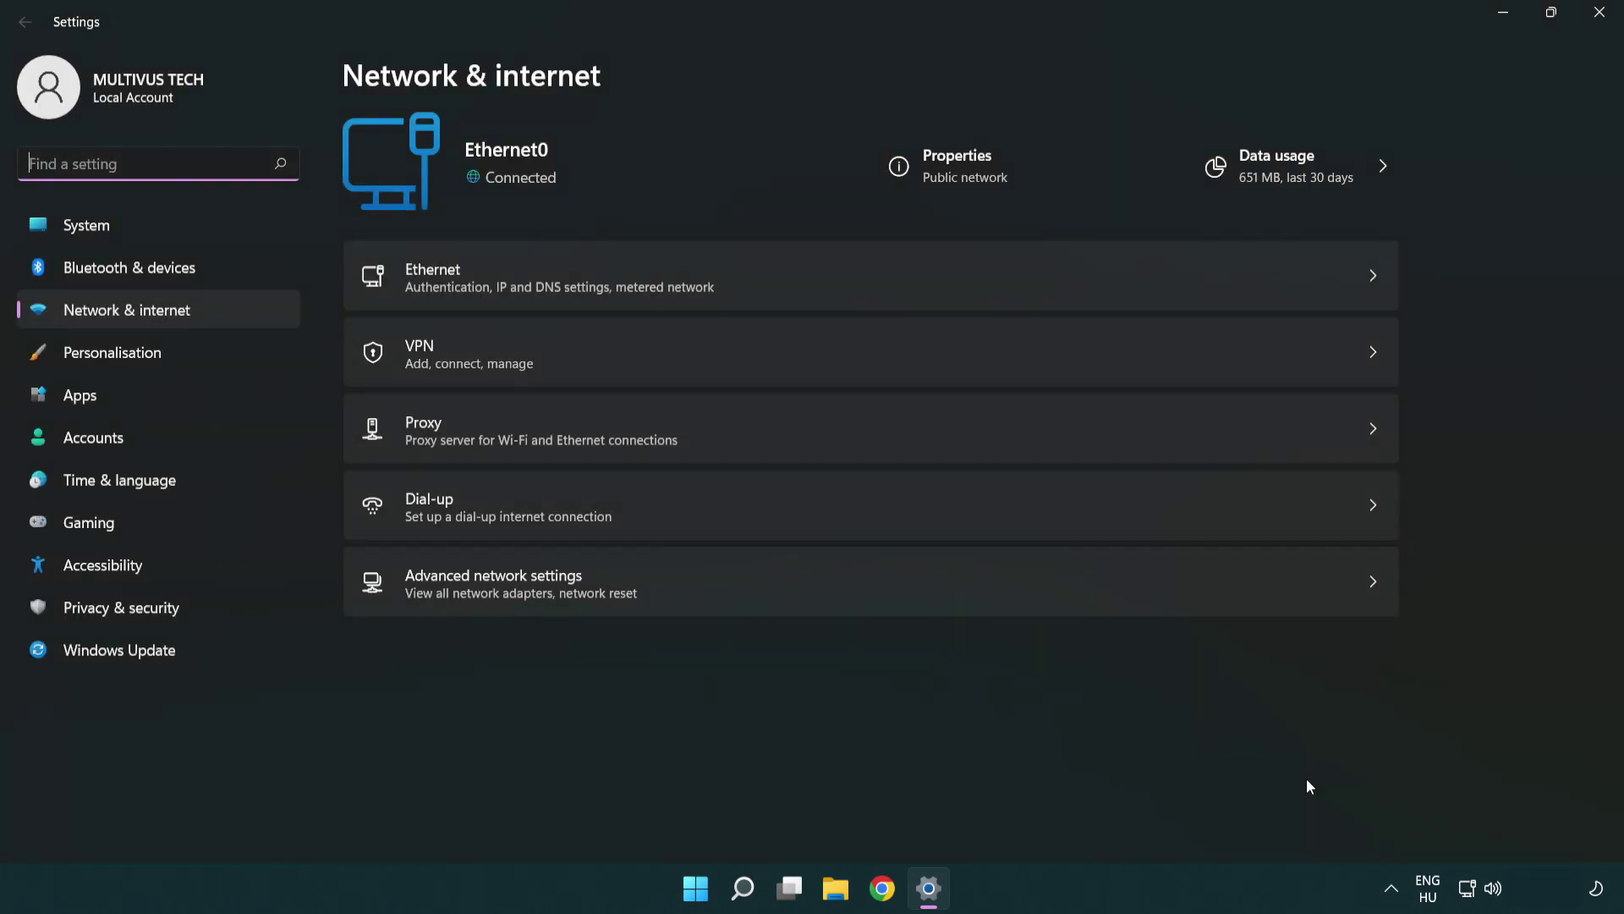
left_click(736, 585)
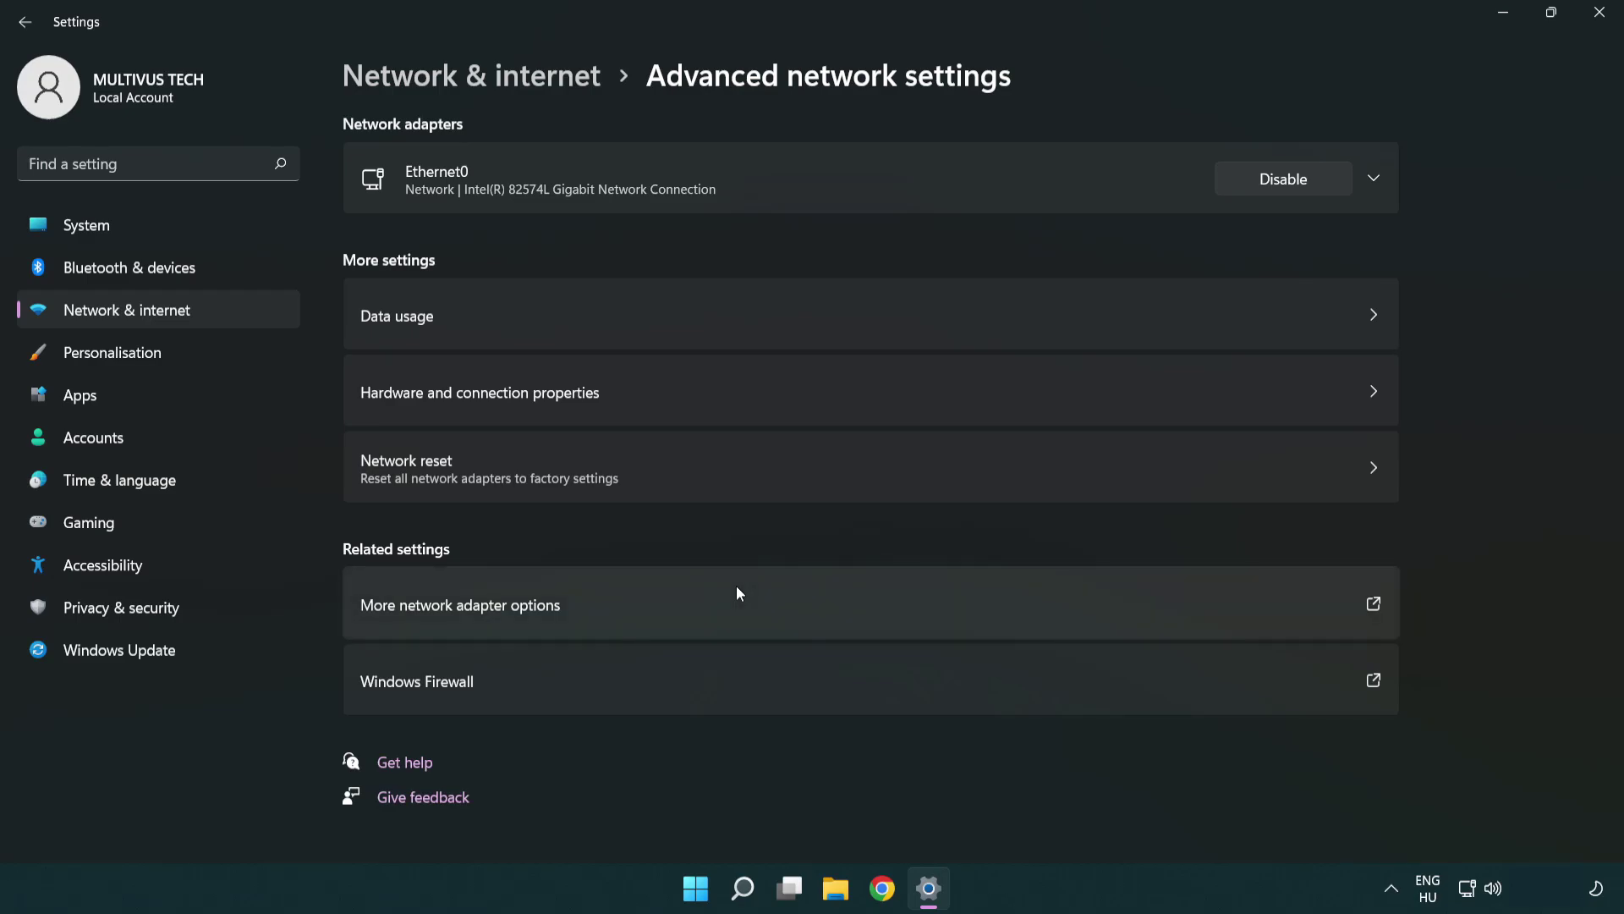
left_click(732, 483)
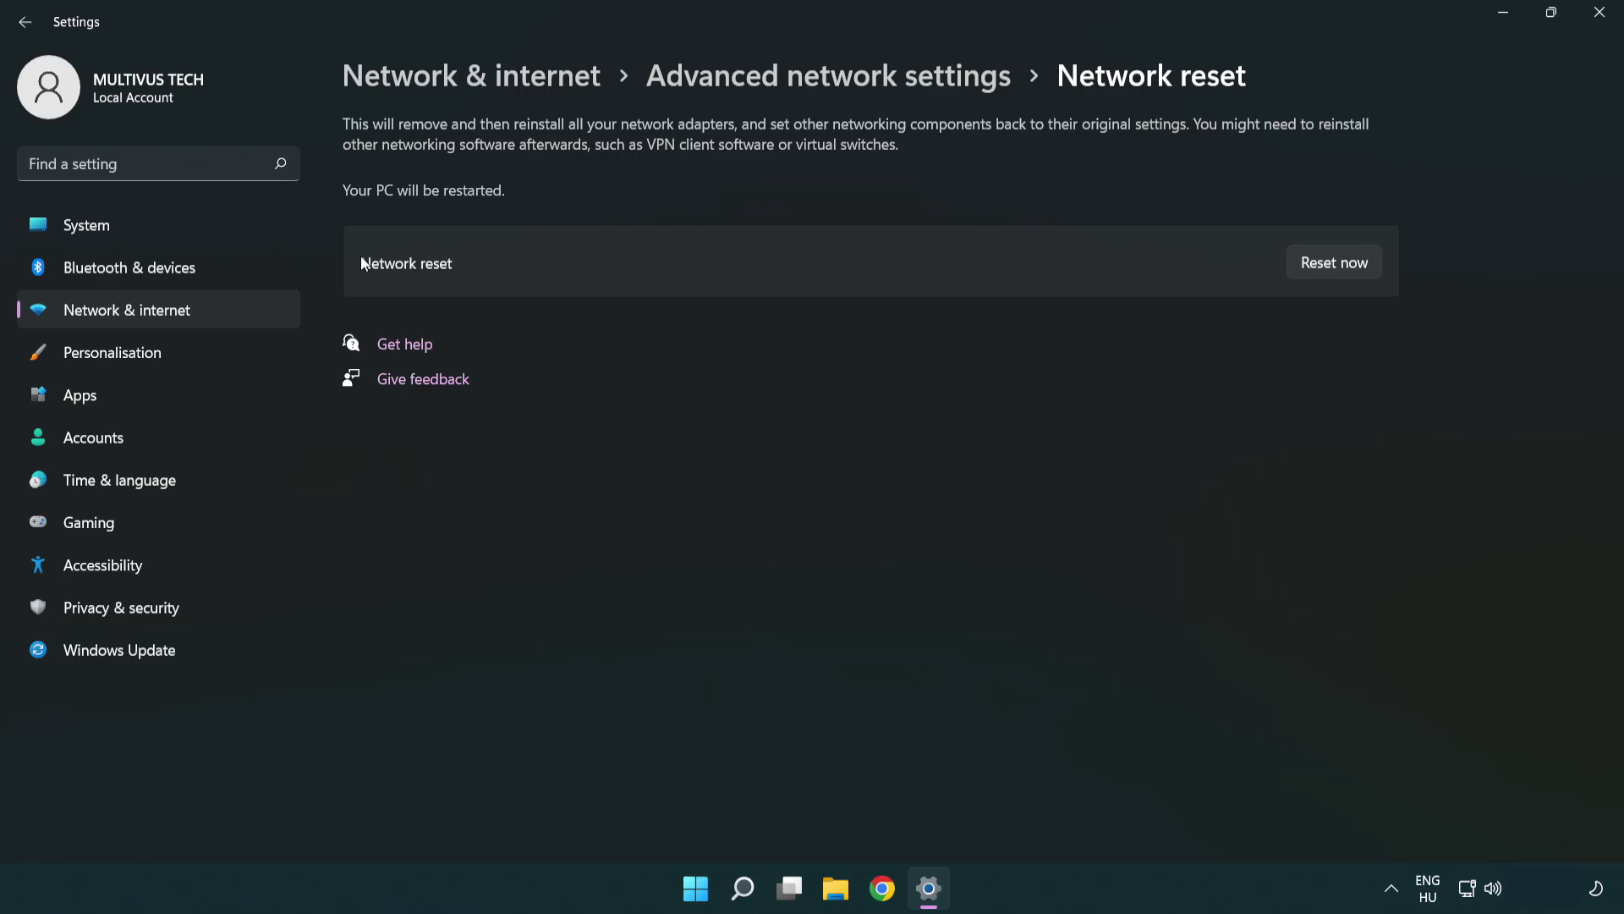
Confirm Reset now, dismiss the five-minute shutdown notice, and close Settings
left_click(1349, 266)
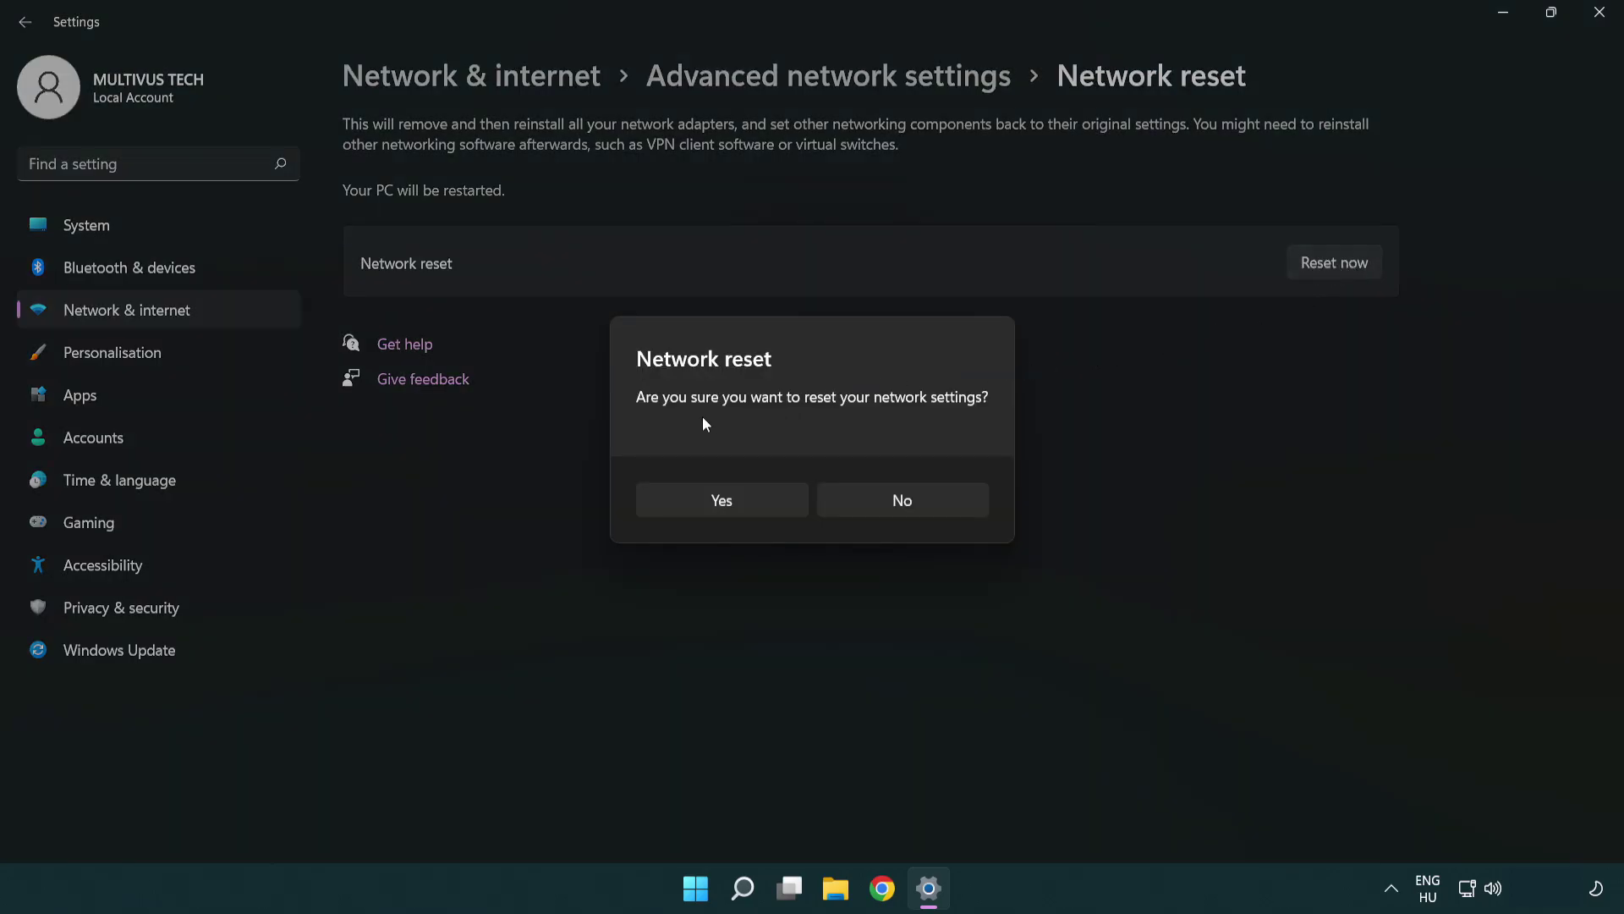
left_click(736, 511)
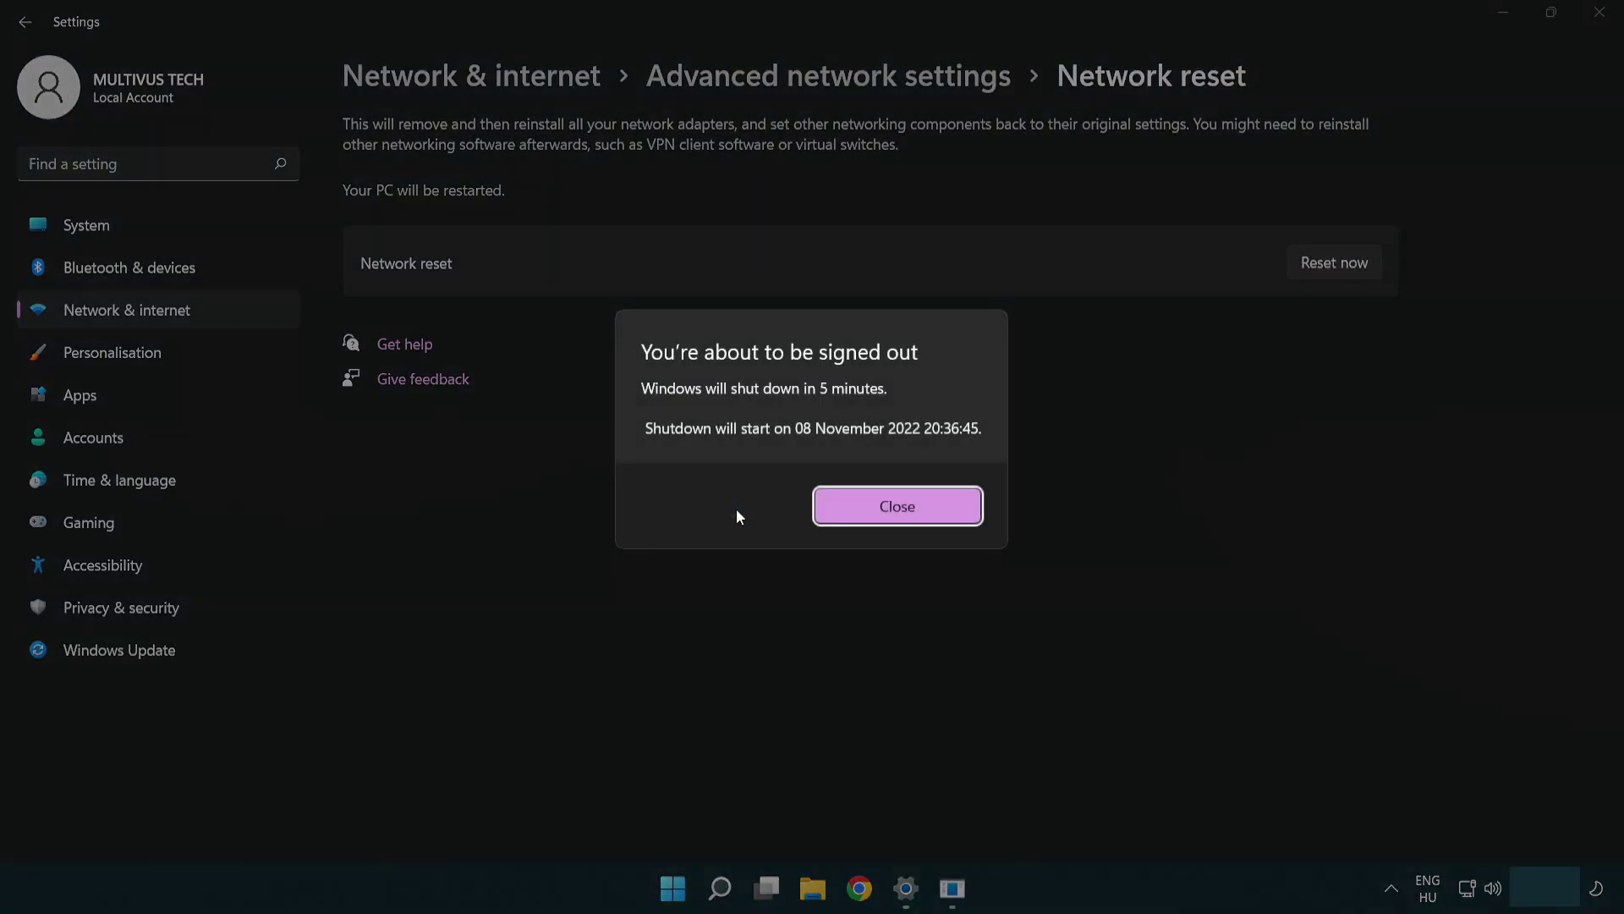
left_click(923, 504)
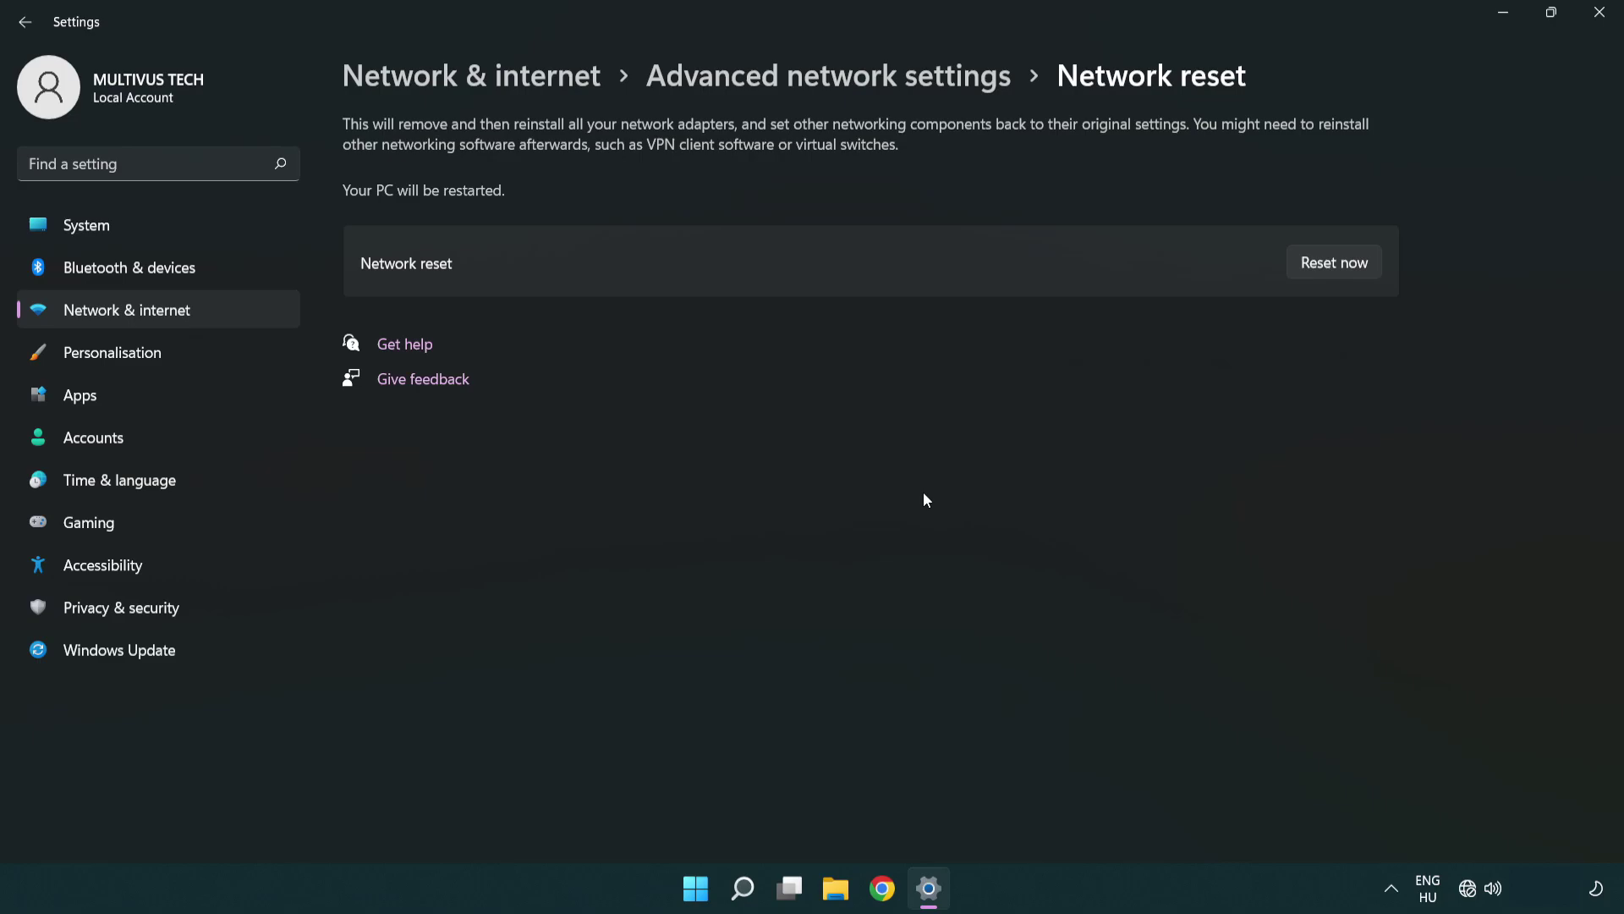
left_click(1595, 25)
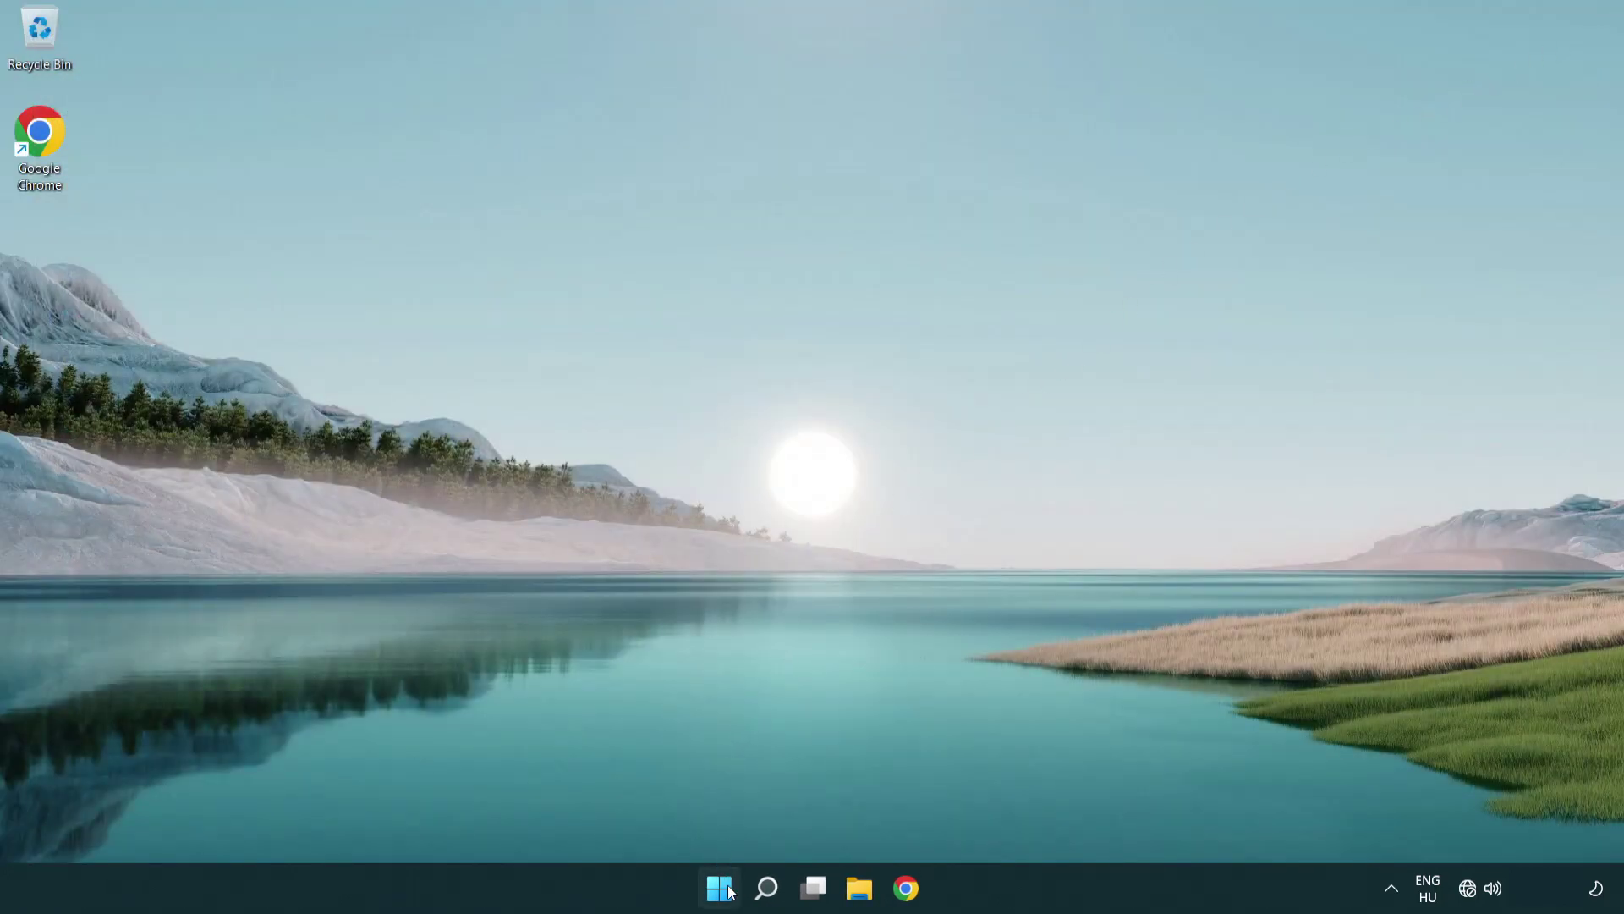
Show the Start menu power options with Sleep, Shut down and Restart
left_click(720, 888)
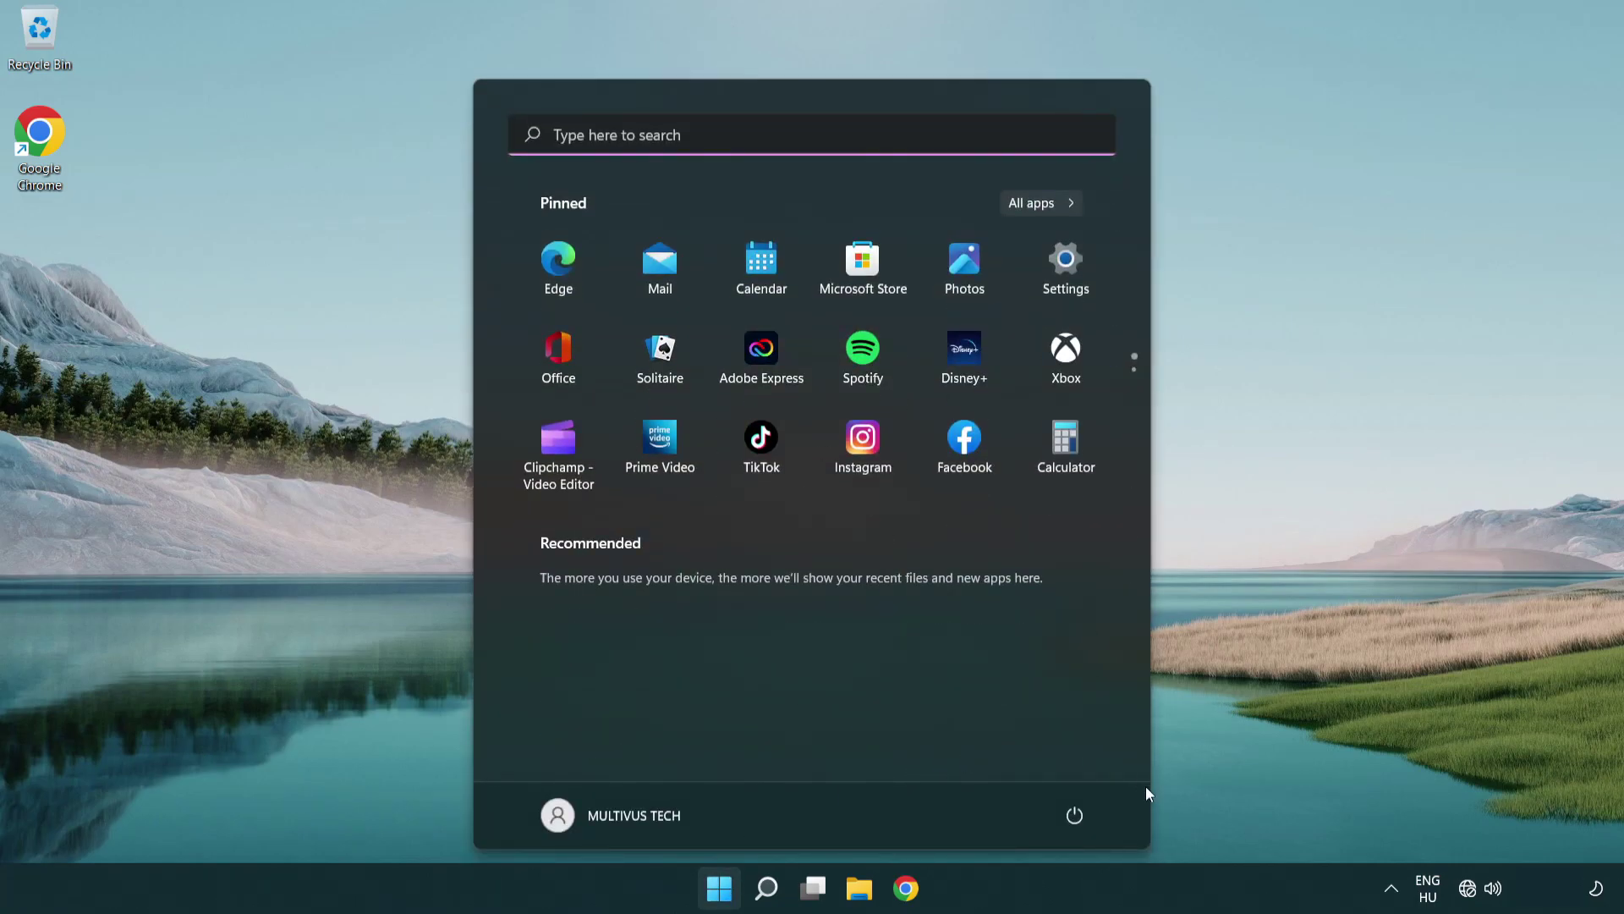
left_click(1074, 814)
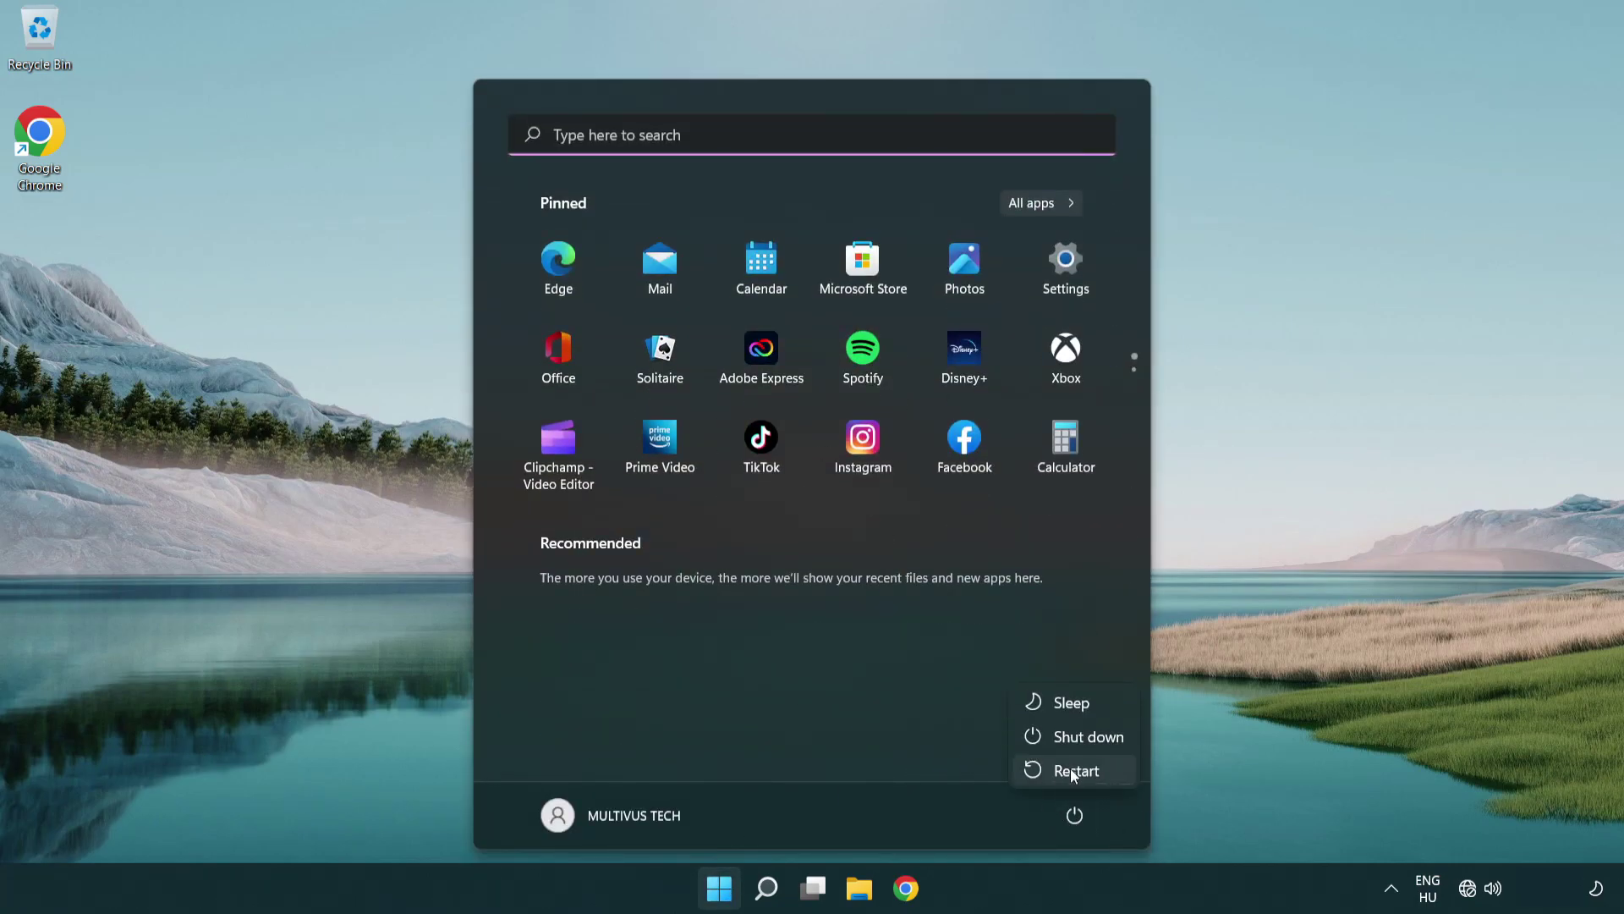